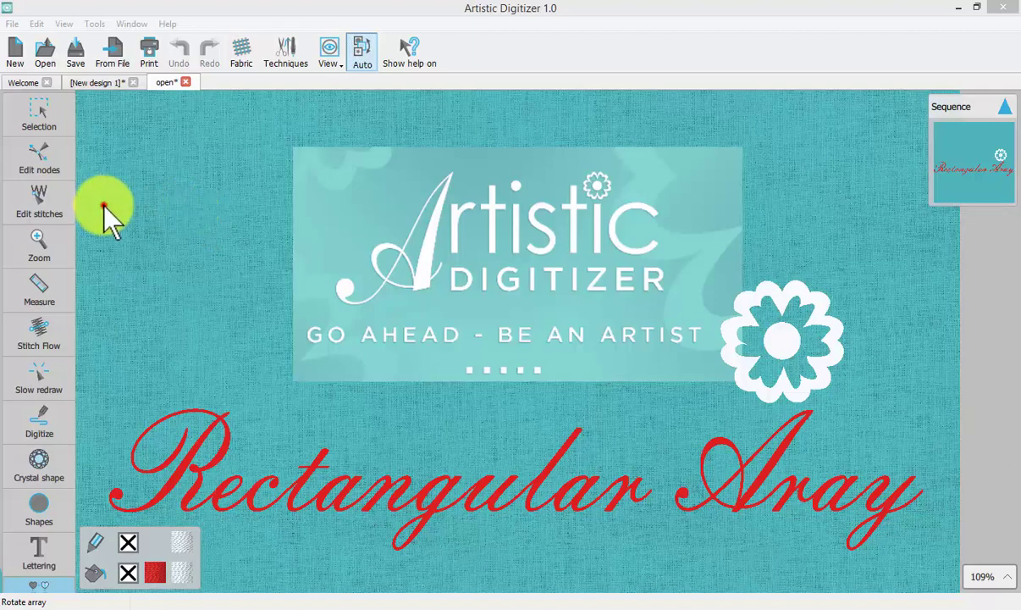
- Show the Arrays tool's Rectangular array and Circular array options
click(34, 504)
scroll(32, 507, down, 2)
mouse_move(46, 448)
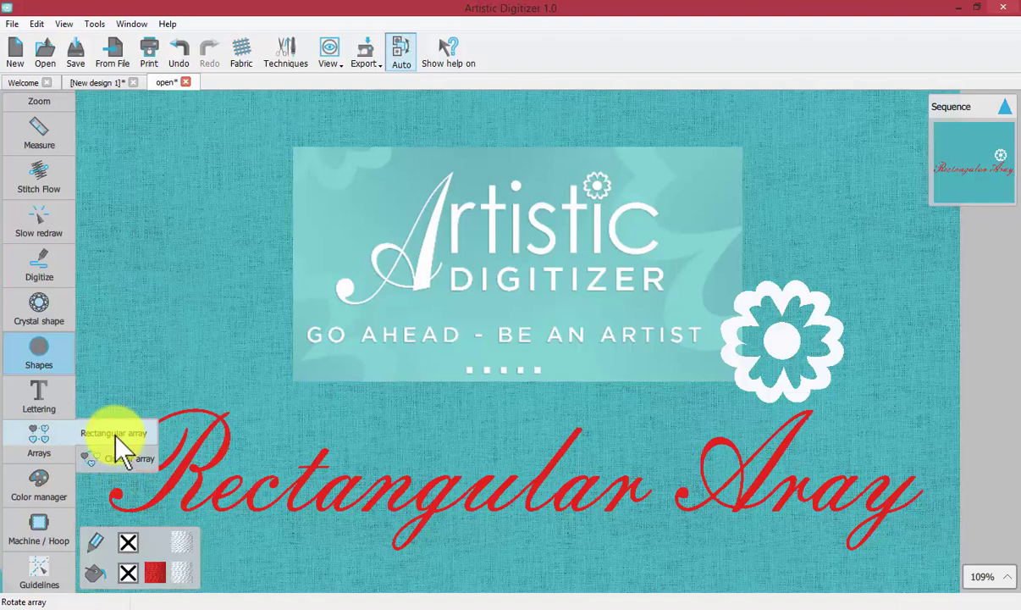
- Open the recent heart-and-tulips design and copy its left tulip
click(23, 82)
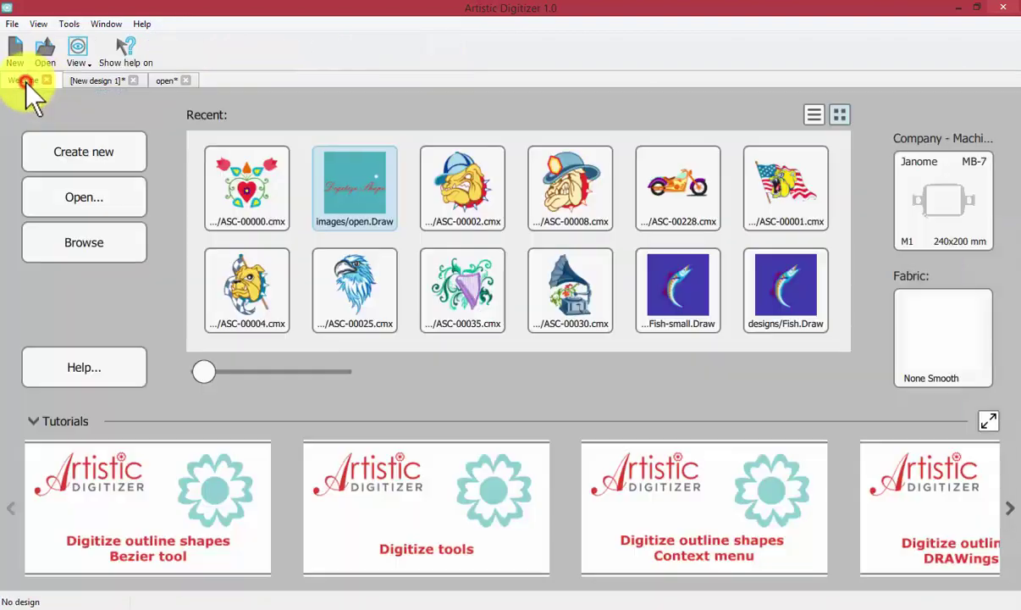
click(242, 189)
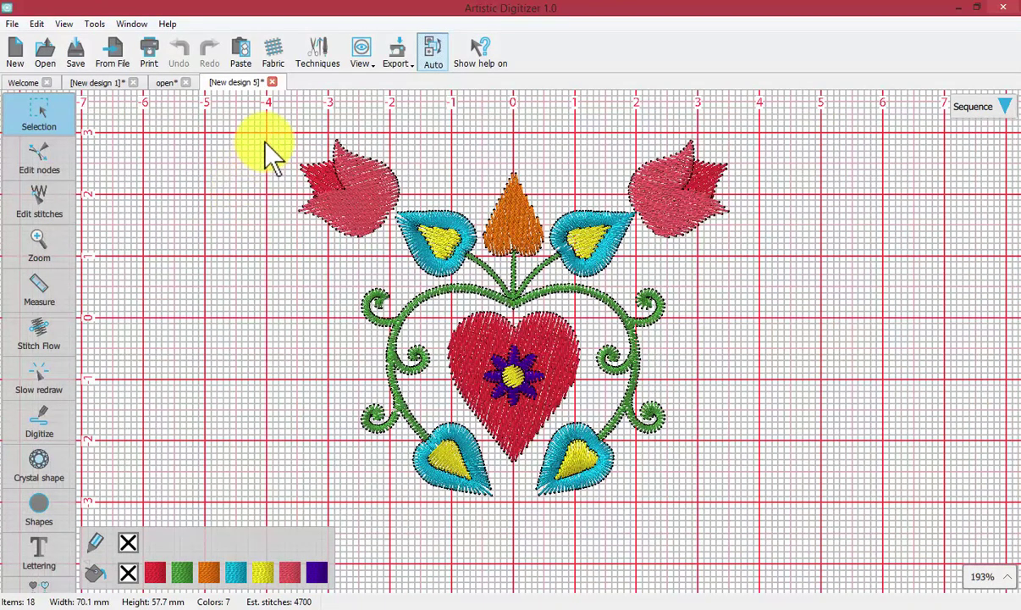
drag(255, 130, 410, 254)
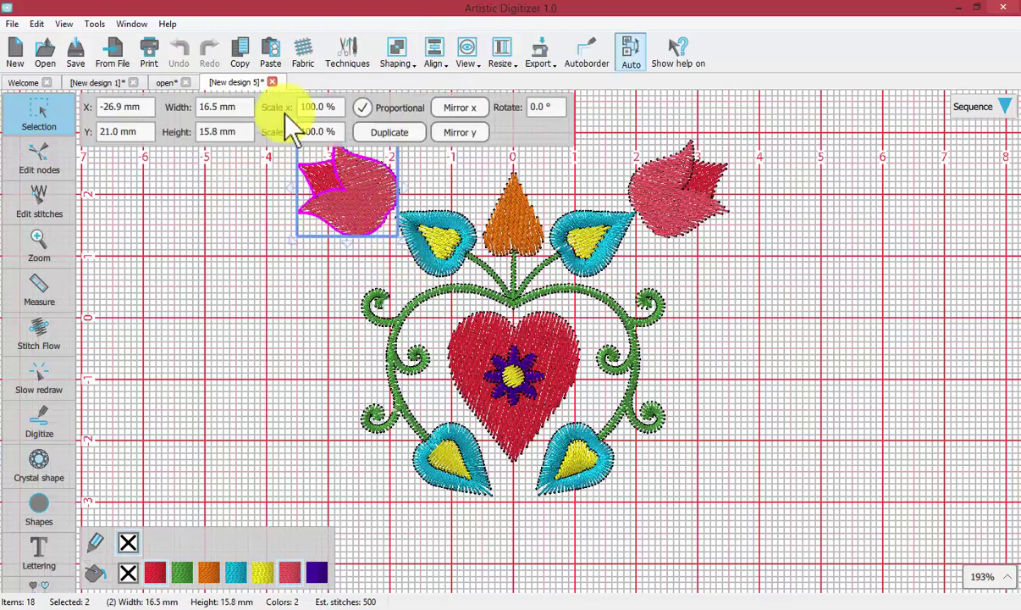
click(239, 52)
- Paste the tulip into a new design, New design 6, and select it
click(15, 51)
click(242, 49)
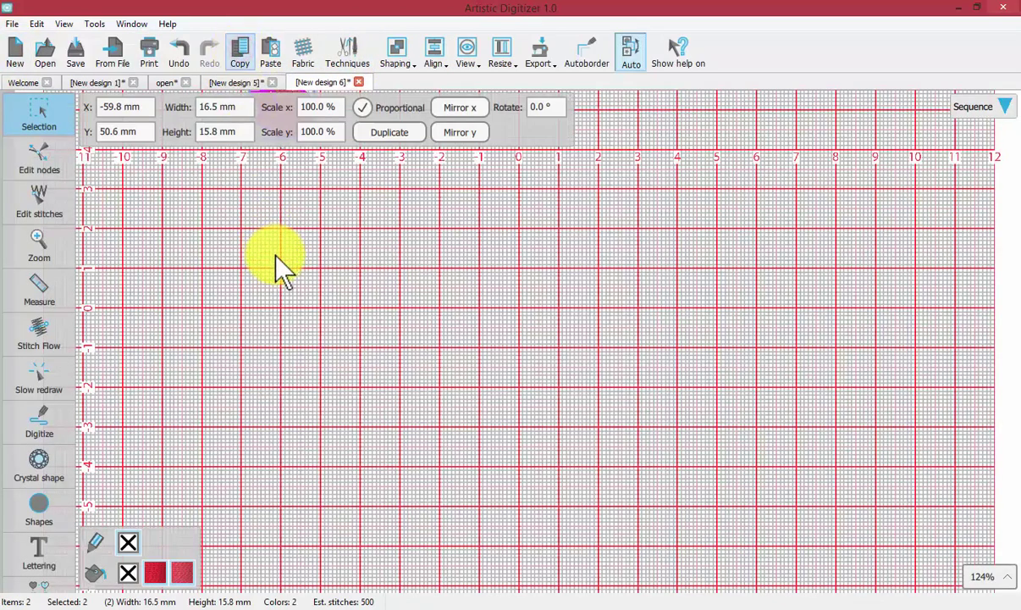
click(280, 297)
scroll(280, 295, up, 4)
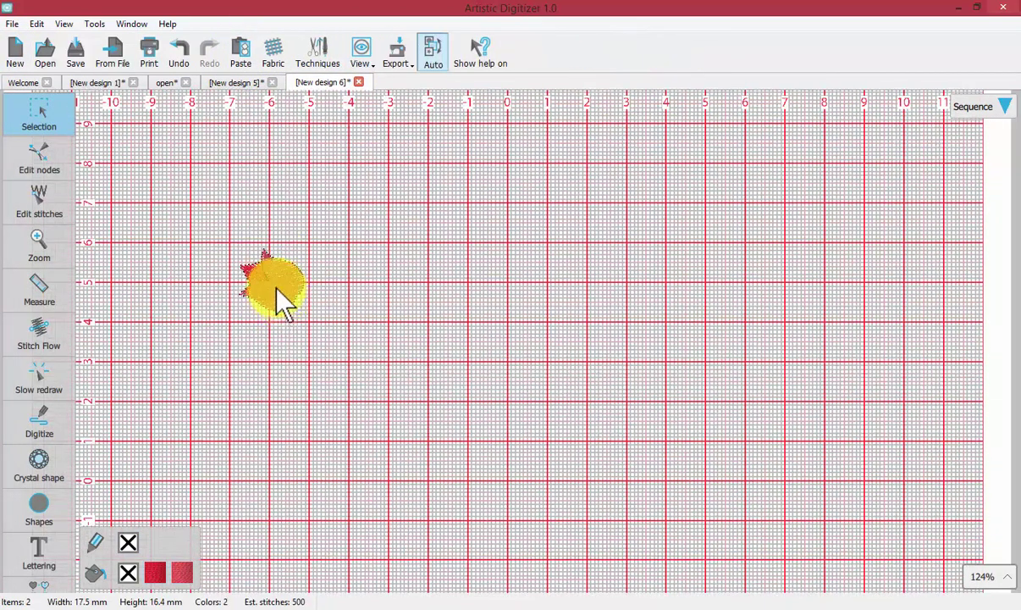
drag(212, 235, 343, 332)
scroll(57, 385, down, 4)
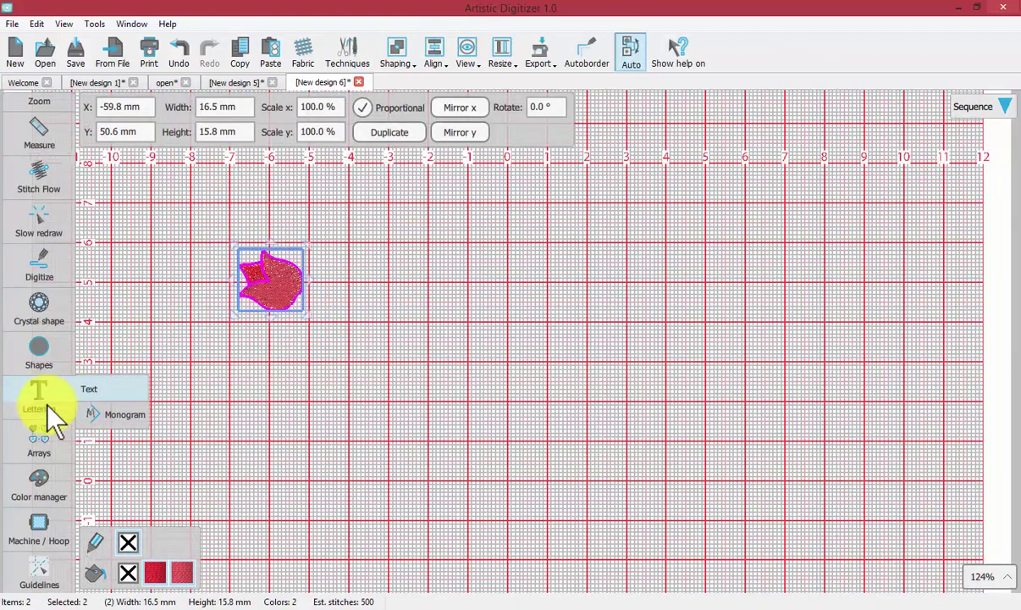
mouse_move(34, 426)
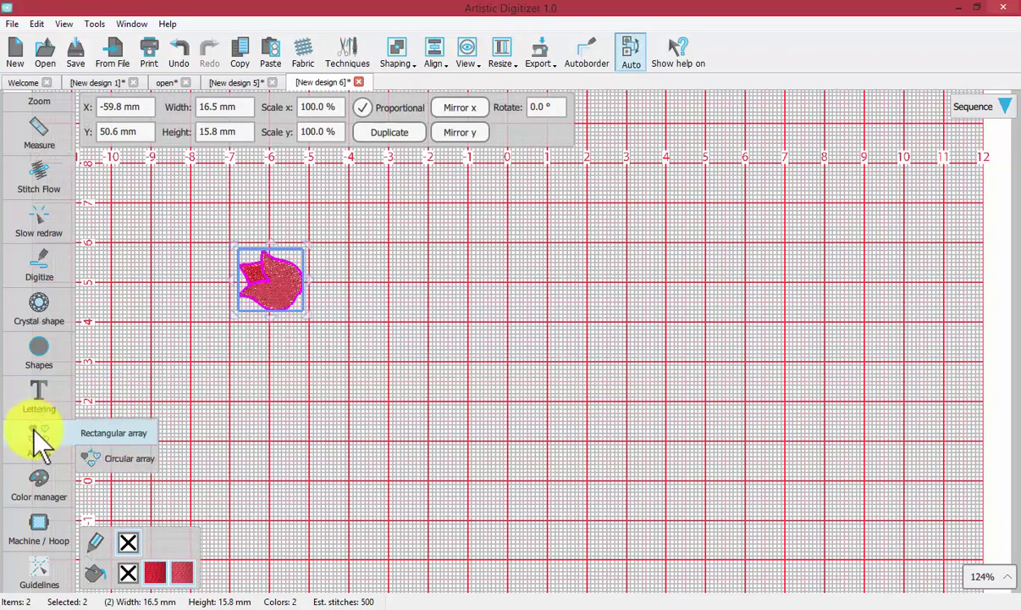
click(124, 430)
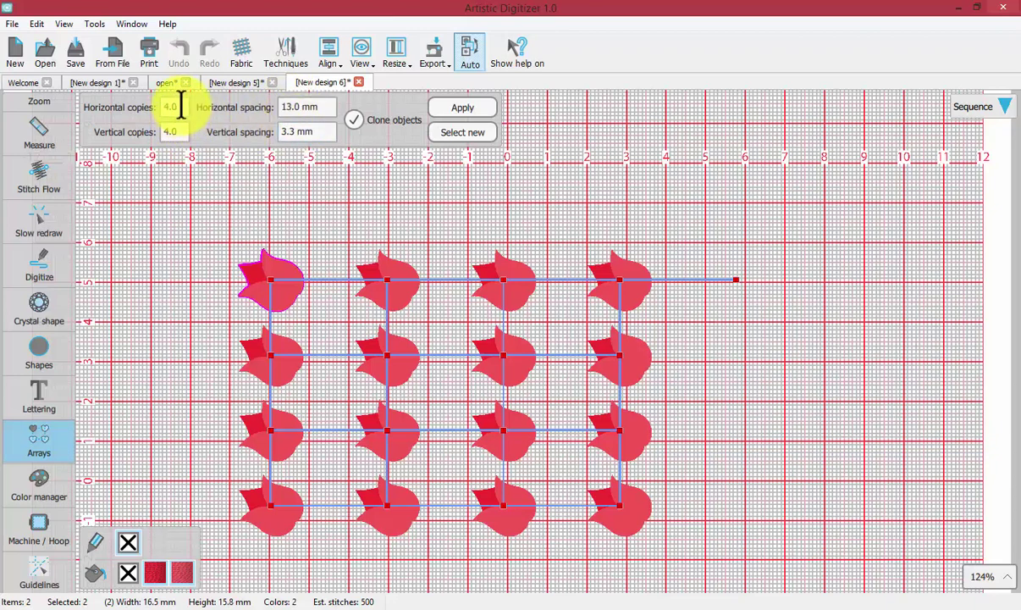
- Set the array to 2 horizontal and 2 vertical copies
click(181, 106)
double_click(164, 102)
text(2)
click(169, 129)
click(167, 128)
text(2)
- Set both horizontal and vertical array spacing to 10 mm
click(290, 103)
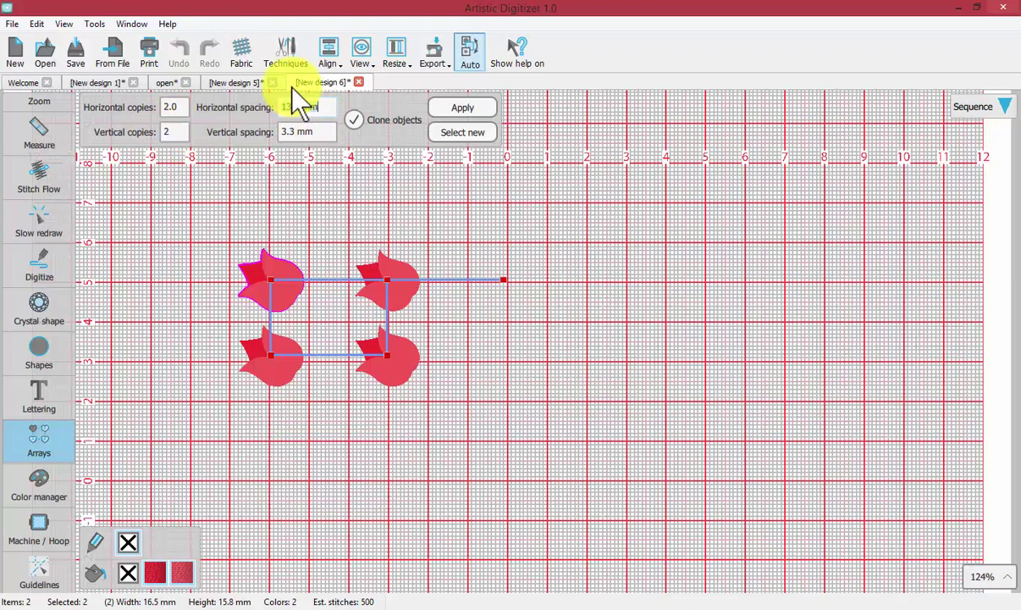
text(10)
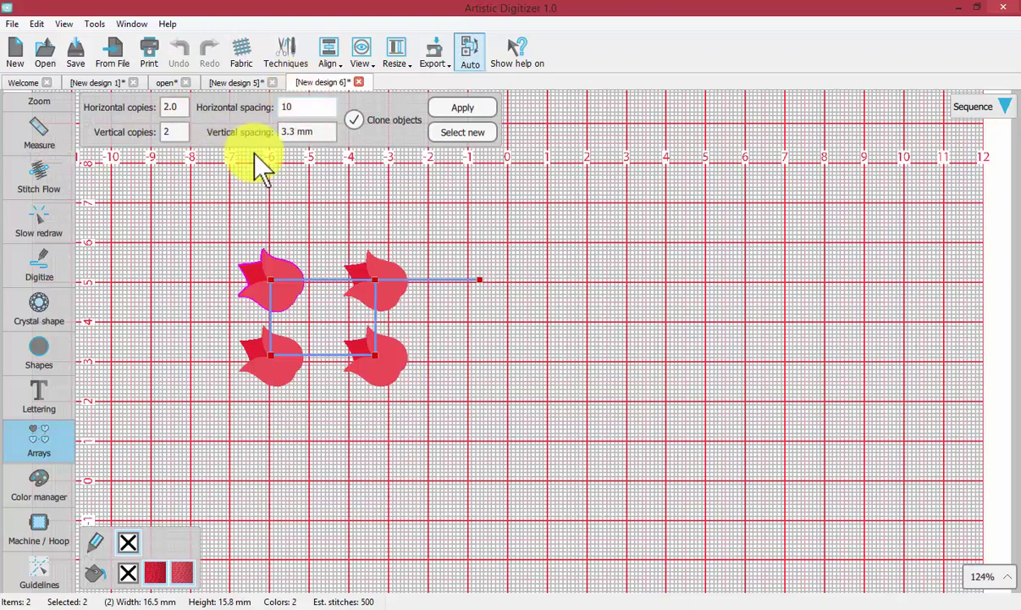
click(288, 127)
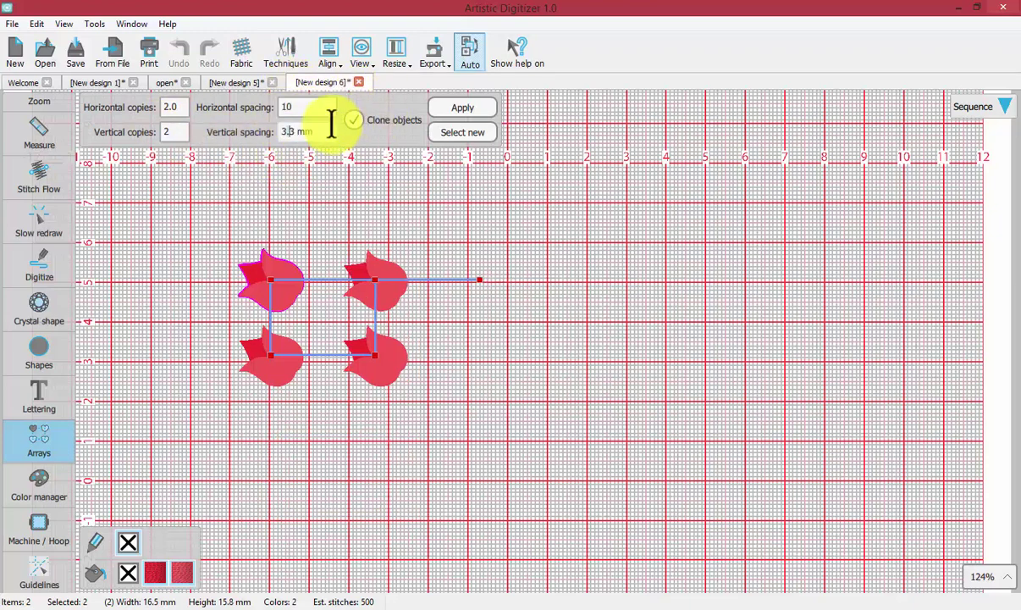
drag(326, 131, 246, 131)
text(10)
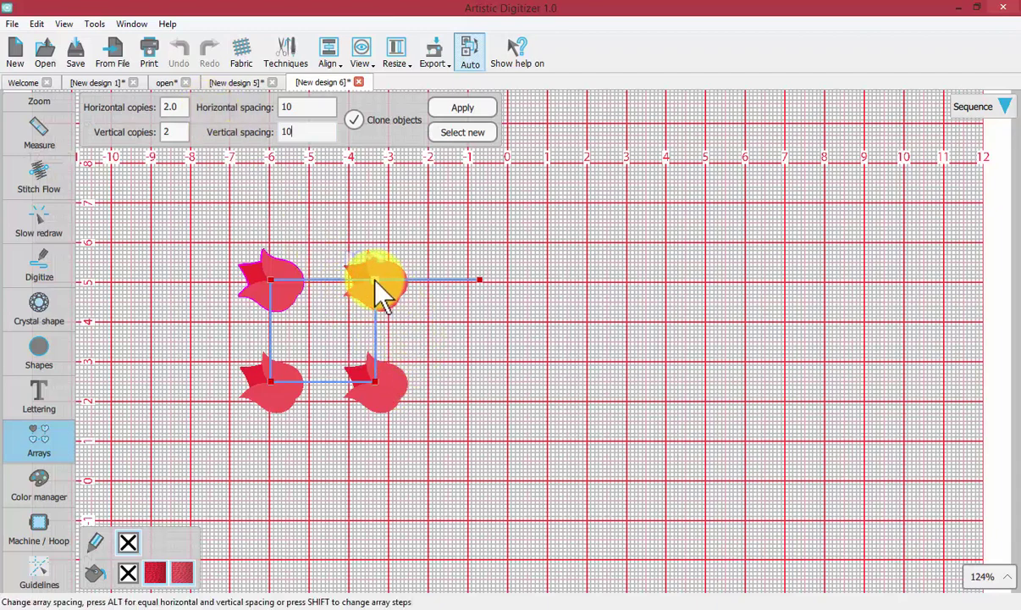
- Drag the array's corner handle until the tulip grid is 4 across by 3 down
drag(383, 282, 665, 458)
scroll(290, 201, up, 3)
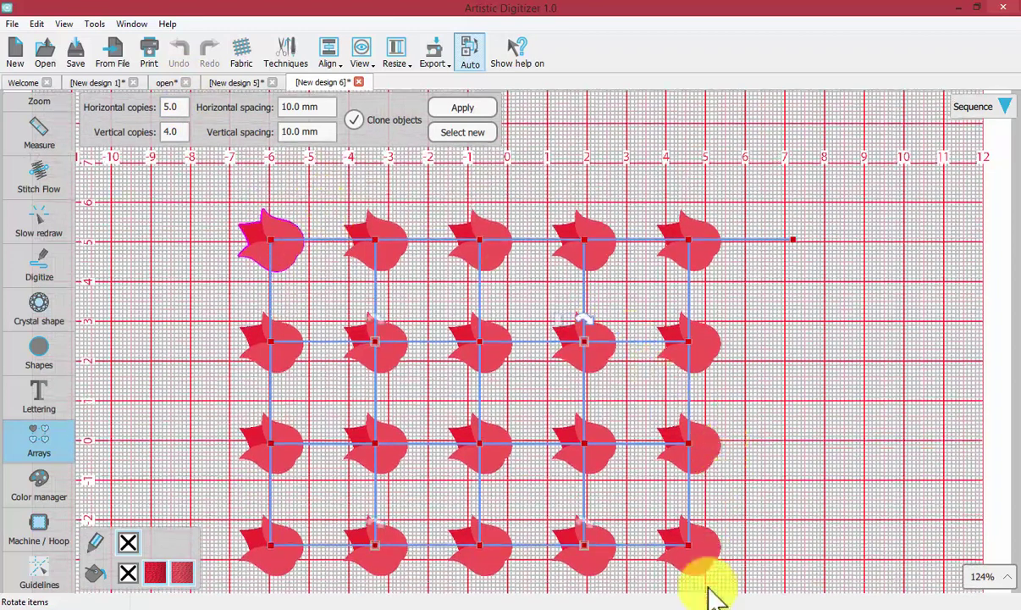
drag(661, 539, 506, 251)
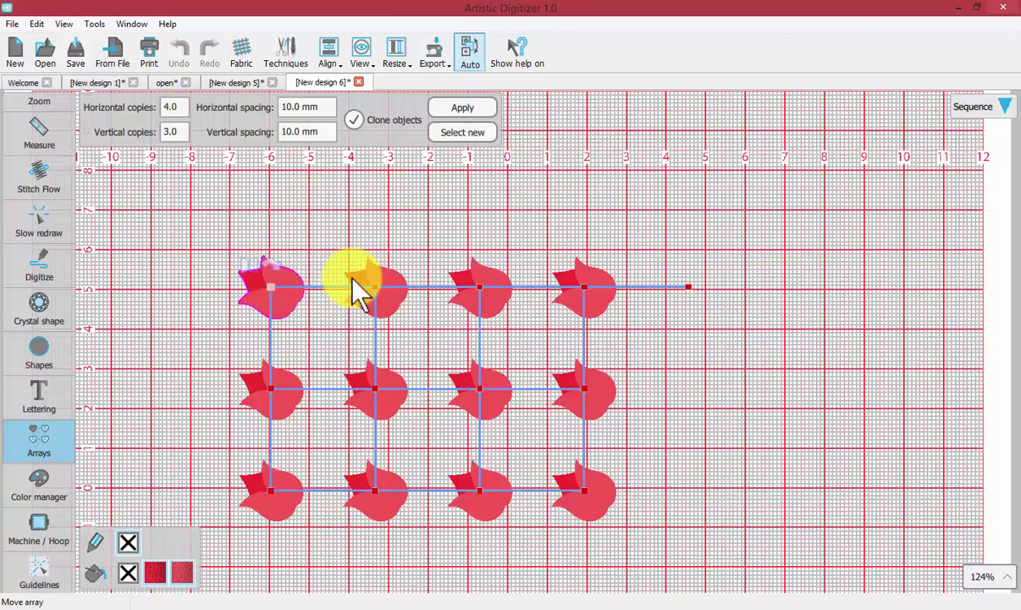
click(300, 274)
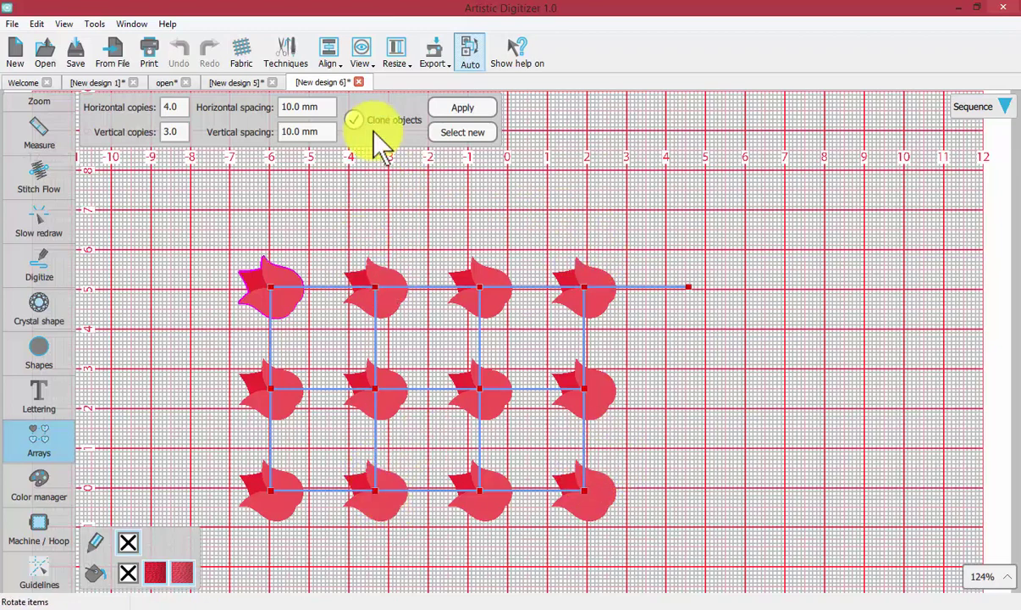
click(380, 267)
drag(380, 265, 350, 273)
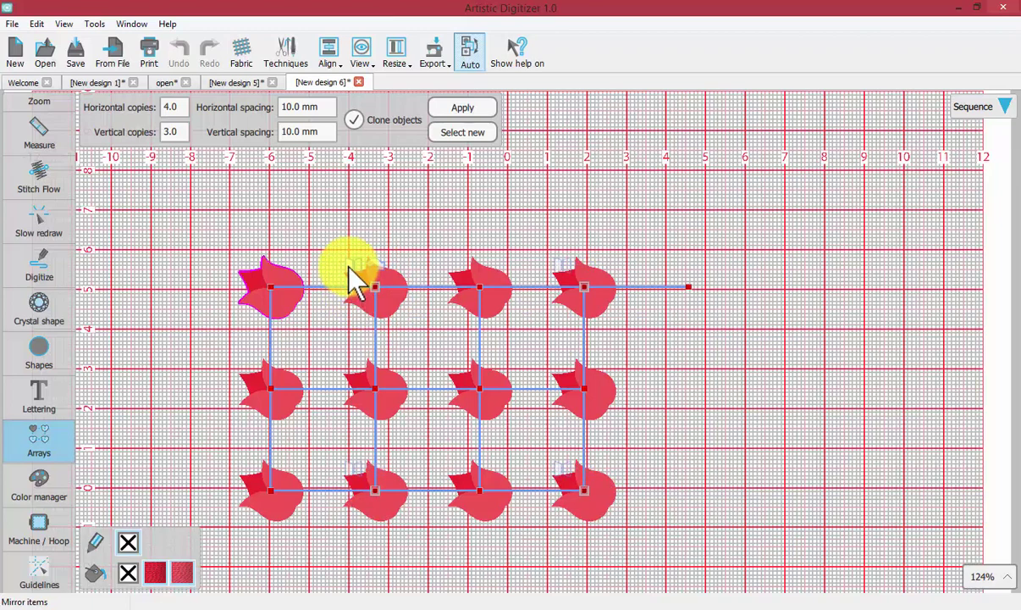
- Mirror the second tulip and the middle-left tulip in the 4×3 array
click(349, 270)
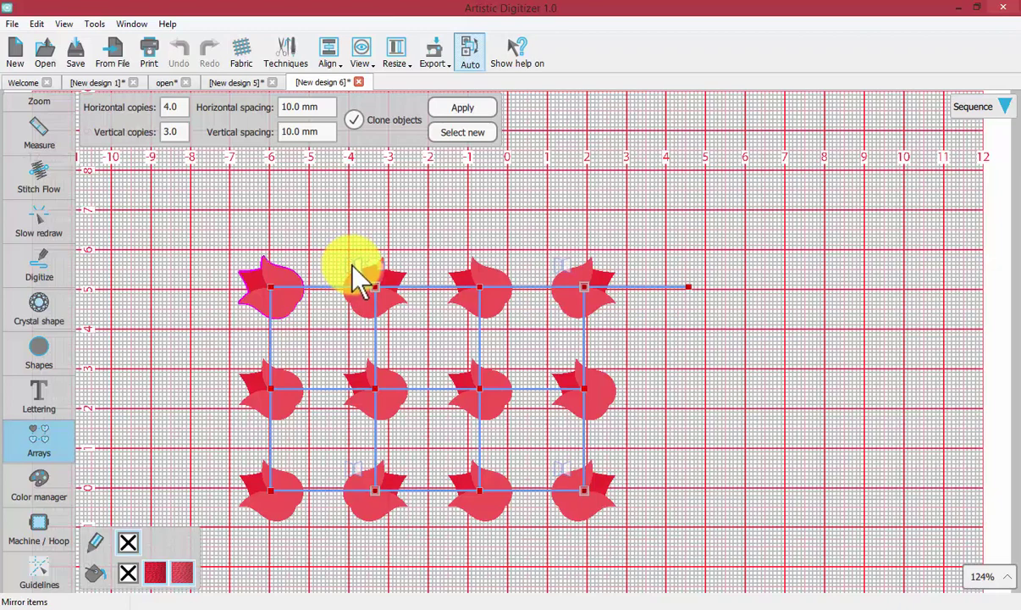
click(246, 366)
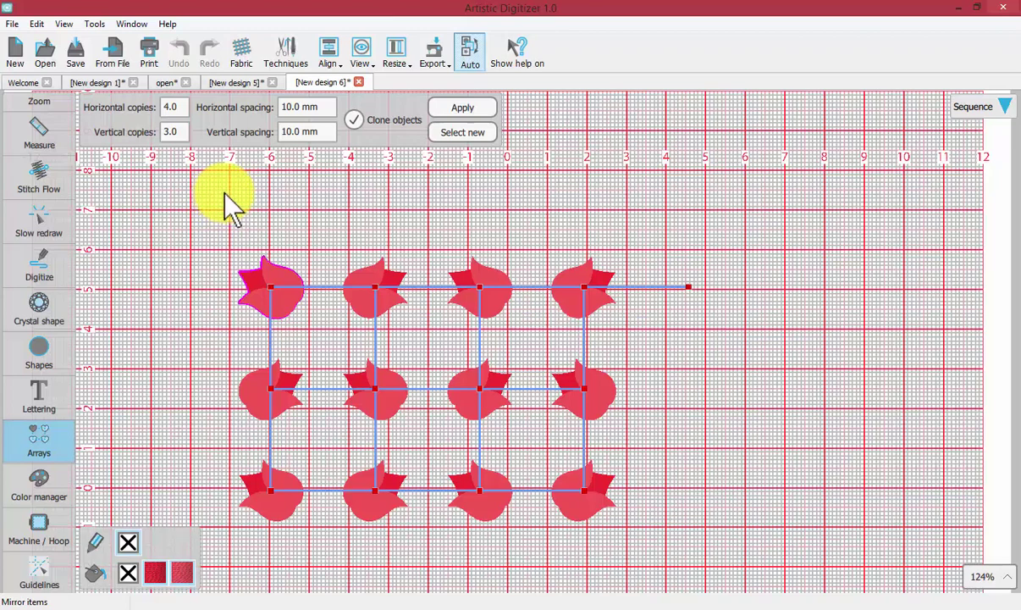
- Apply the tulip array, then undo it back to the single original tulip
click(464, 109)
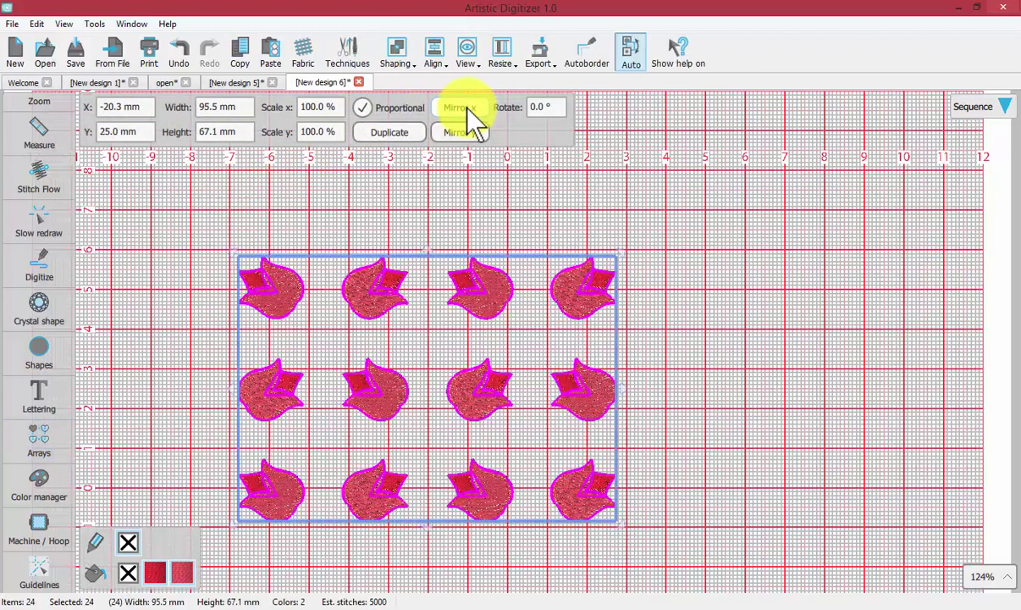
click(691, 354)
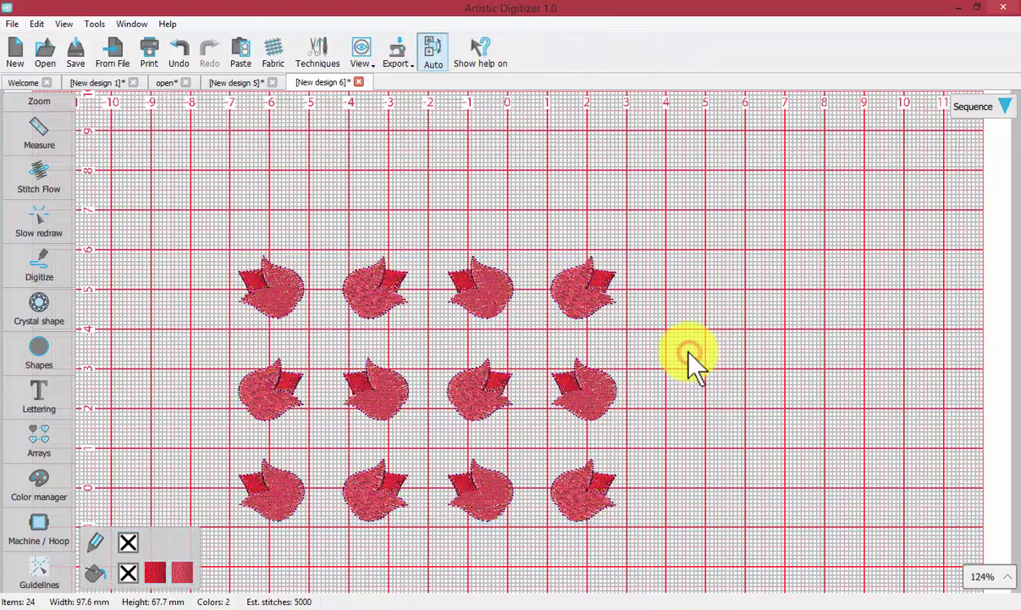
click(179, 53)
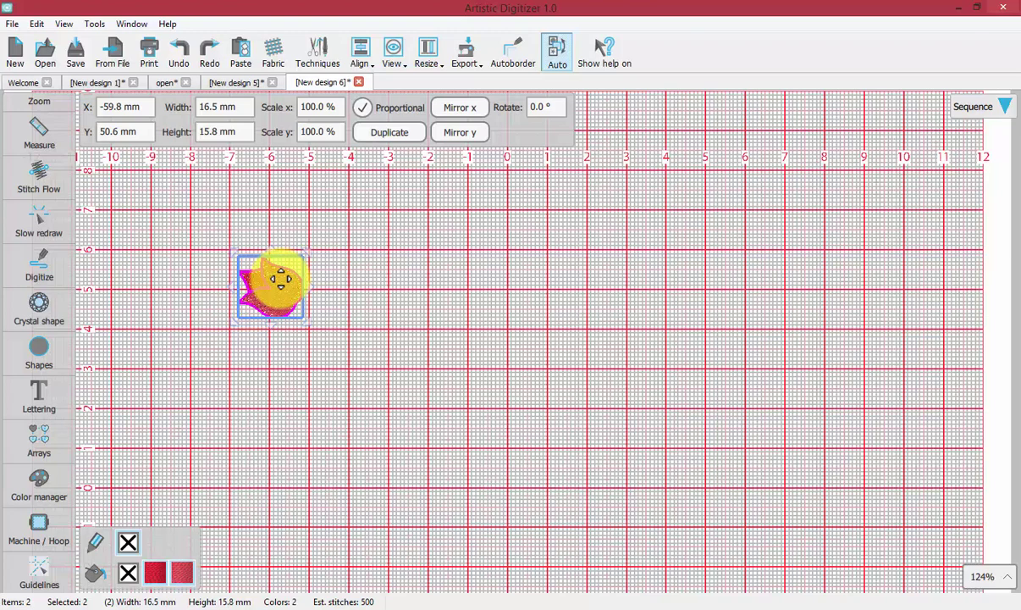
- Create a rectangular tulip array and adjust its rows, spacing and rotation
click(34, 442)
click(124, 436)
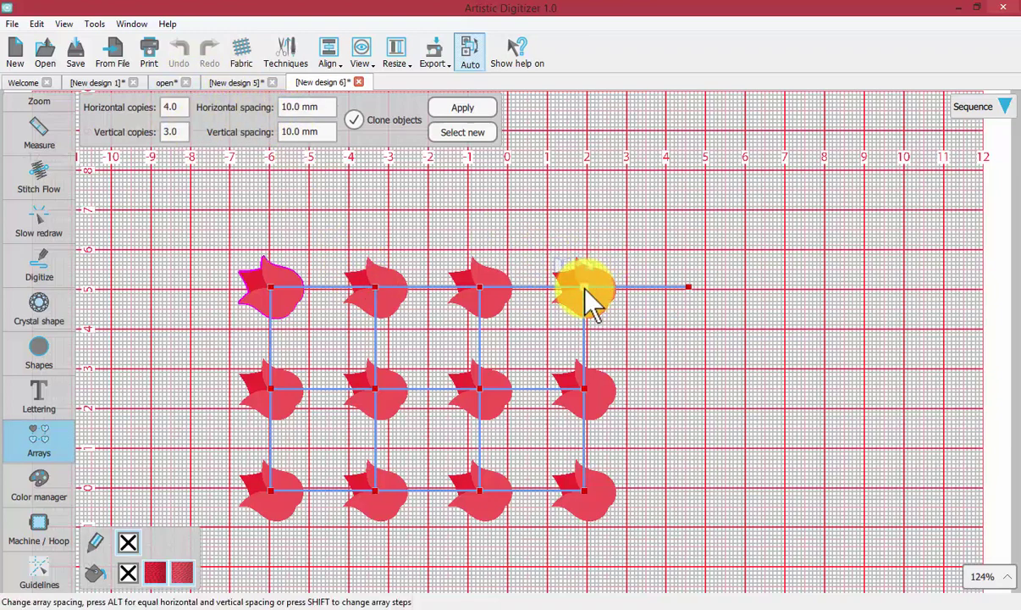
drag(590, 298, 549, 334)
drag(526, 404, 550, 442)
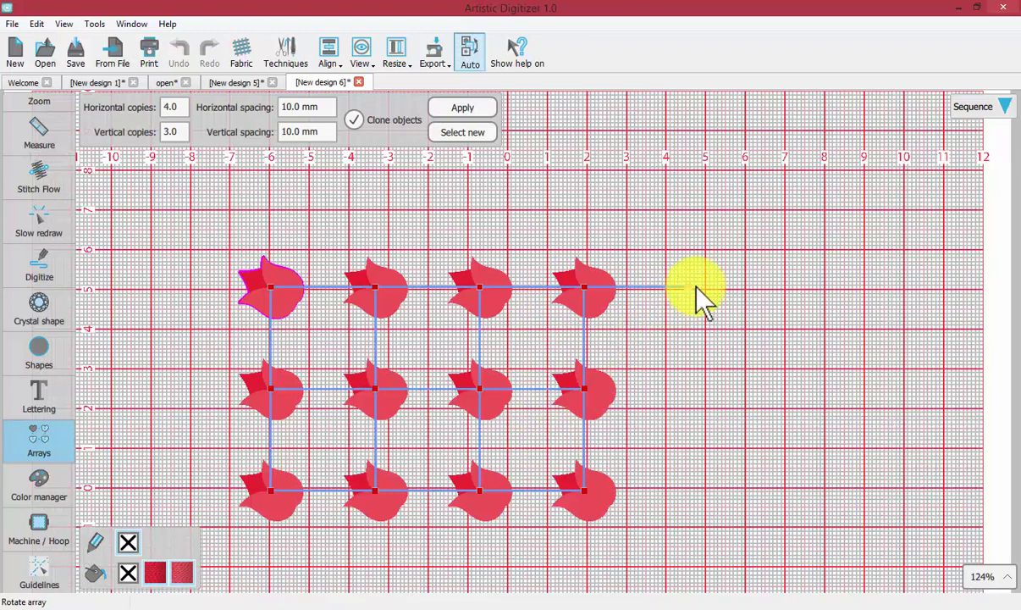
drag(683, 274, 682, 432)
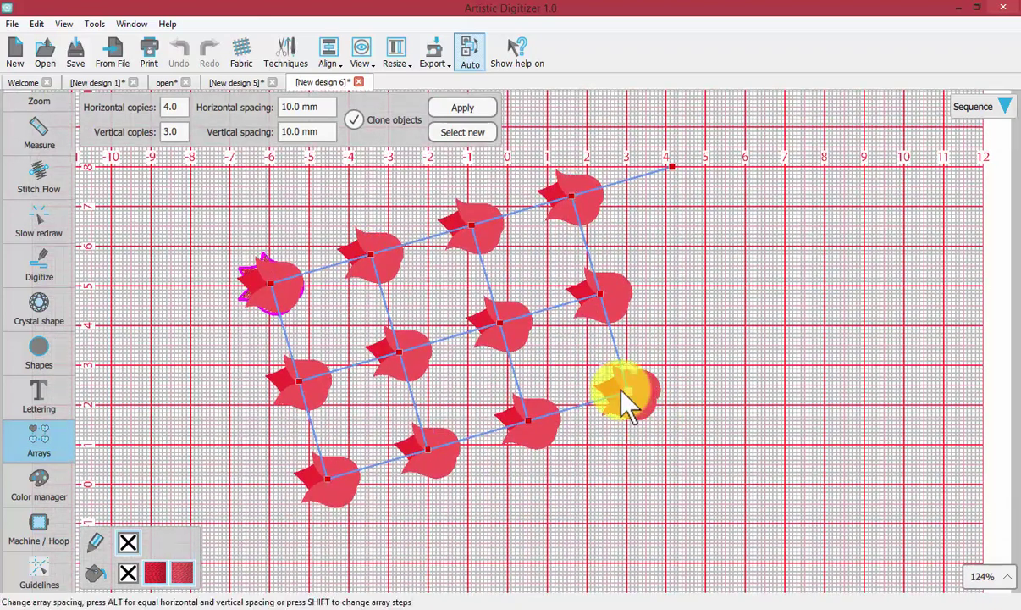
drag(628, 394, 579, 371)
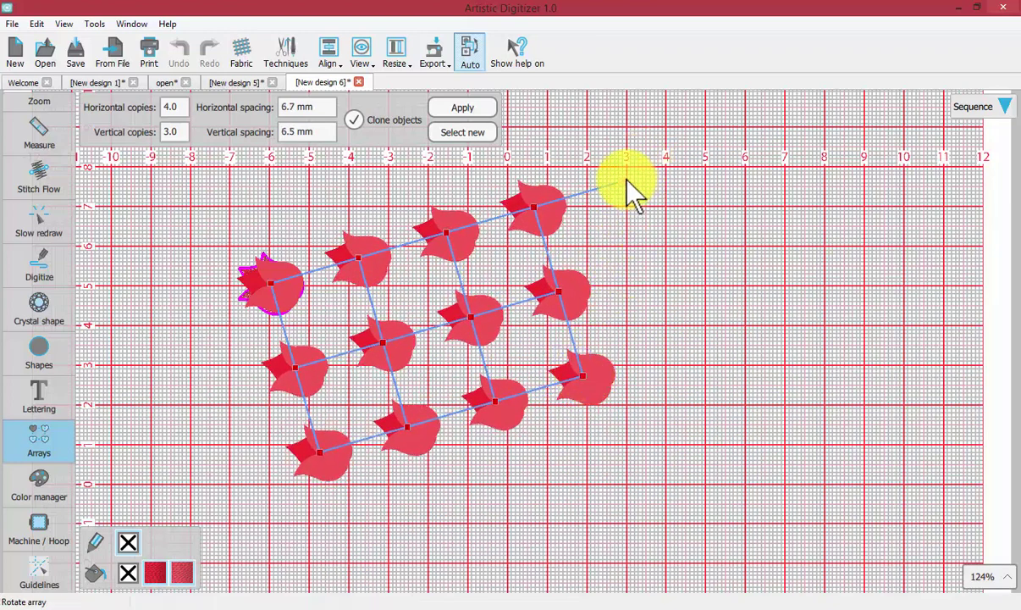
drag(629, 198, 624, 288)
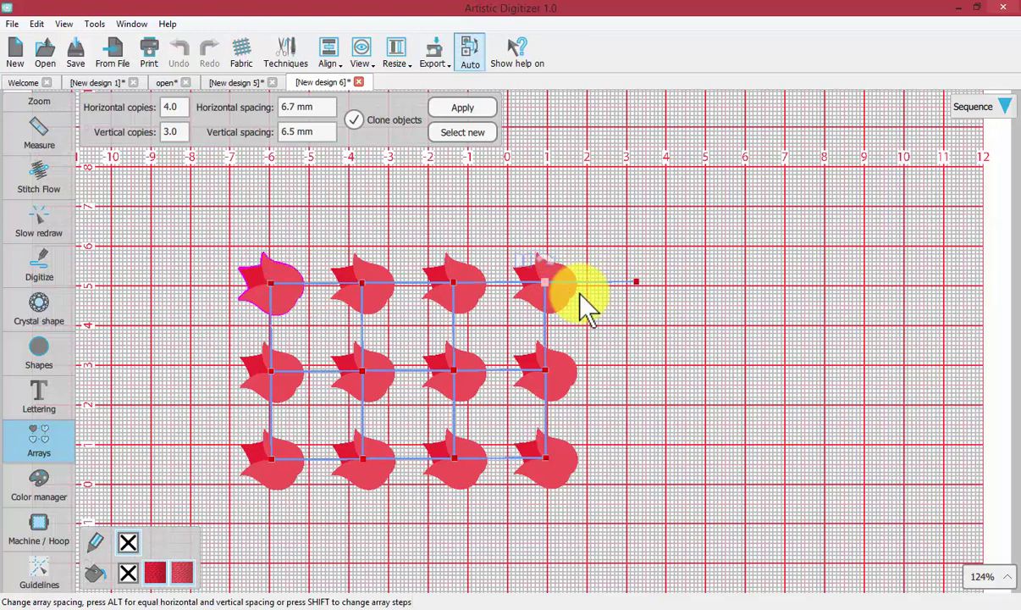
drag(641, 321, 511, 449)
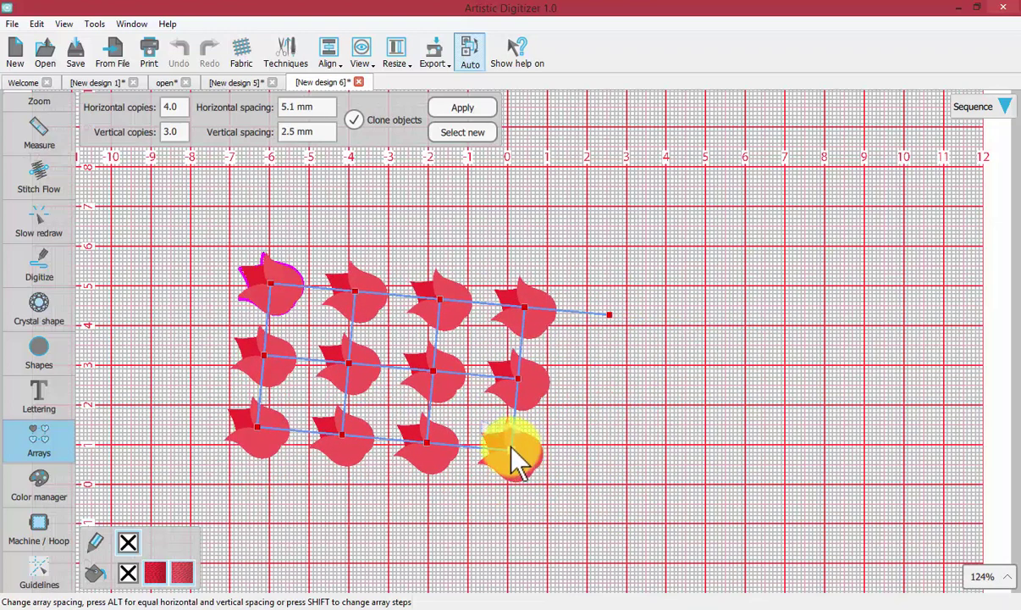
- Mirror copies in the top and second rows, then apply the array as 24 stitched items
click(360, 290)
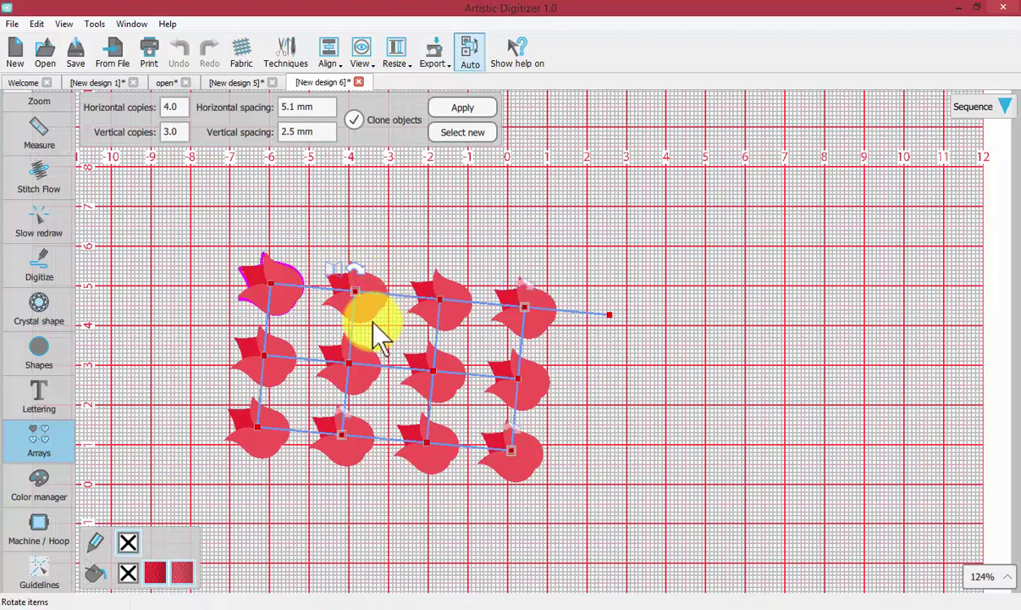
click(334, 281)
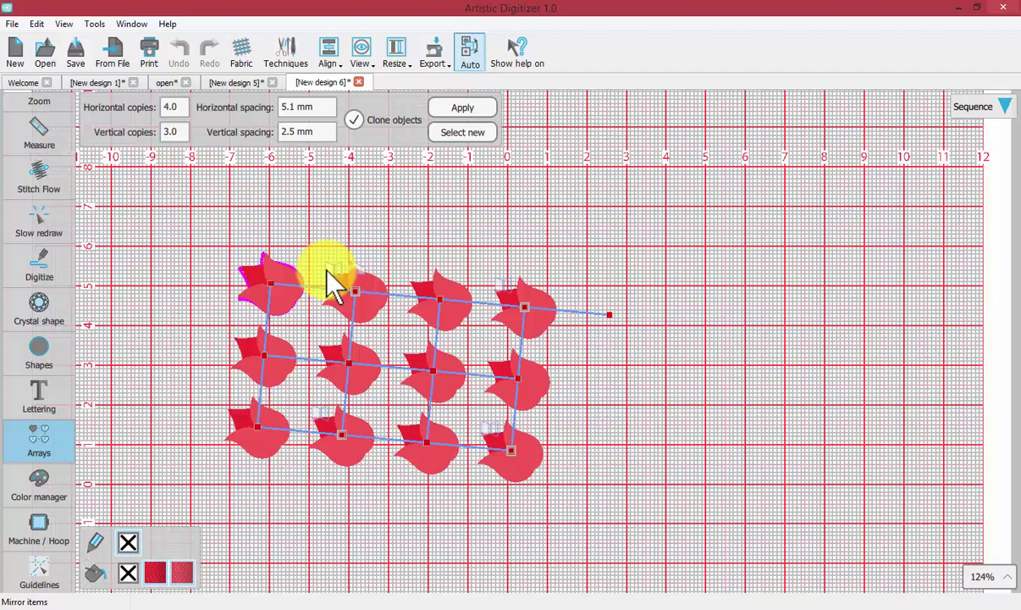
click(333, 281)
click(237, 334)
click(462, 388)
click(529, 375)
click(531, 372)
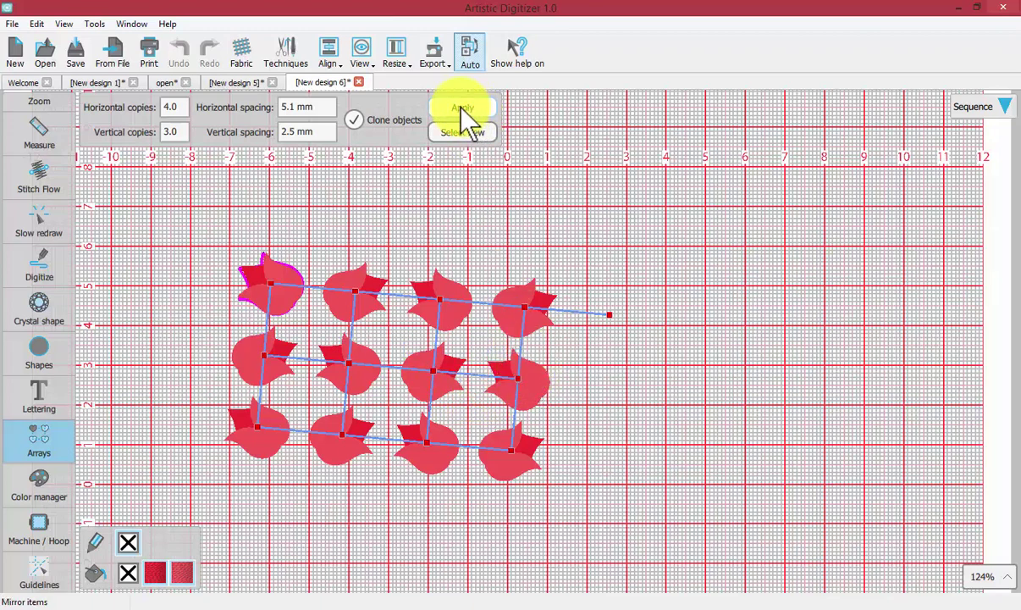
click(462, 108)
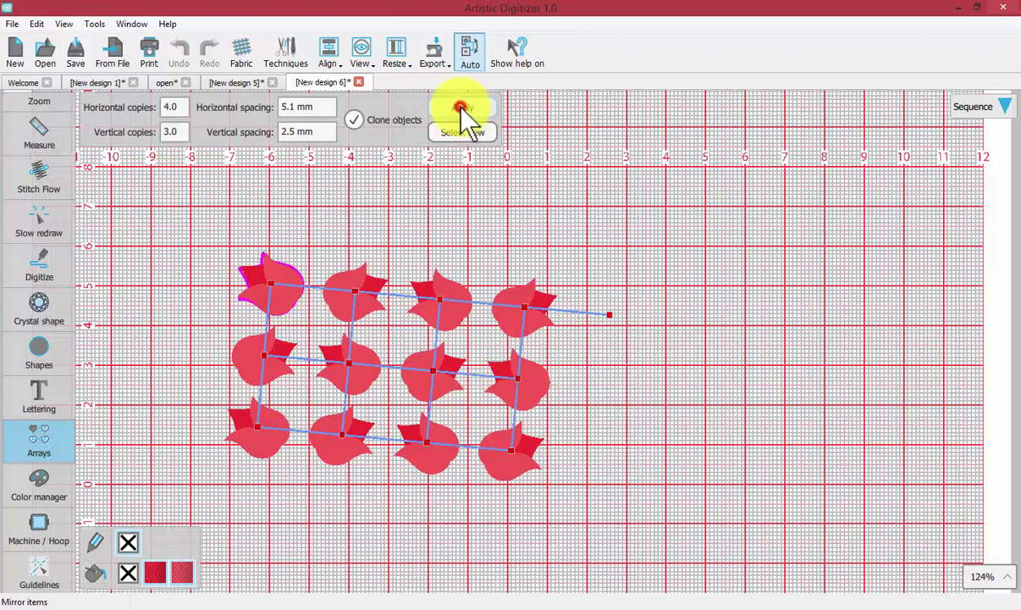
- Deselect the grid, check the Edit clone setting, and select the top-left tulip
click(641, 320)
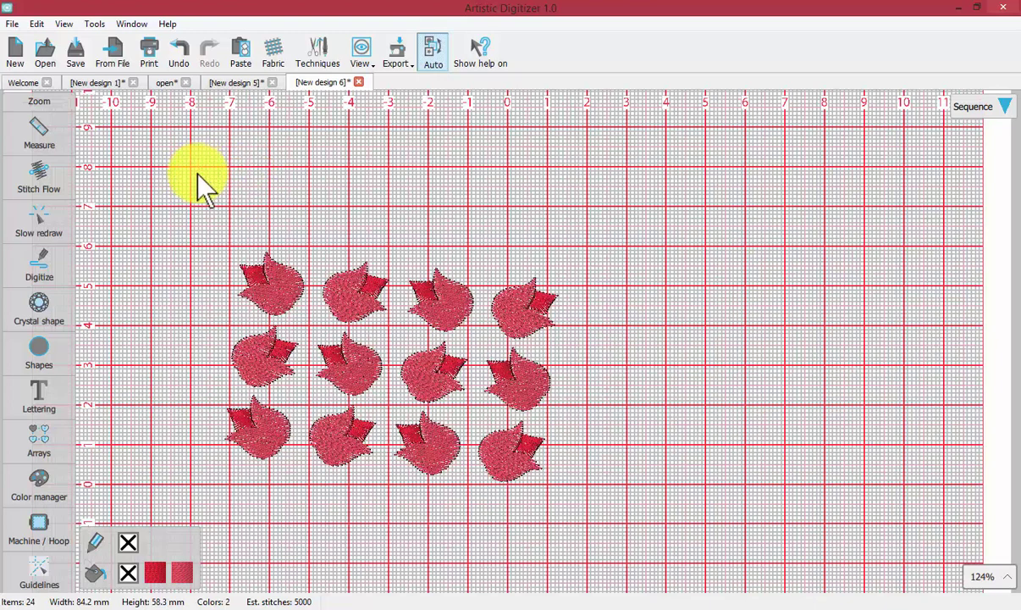
click(36, 23)
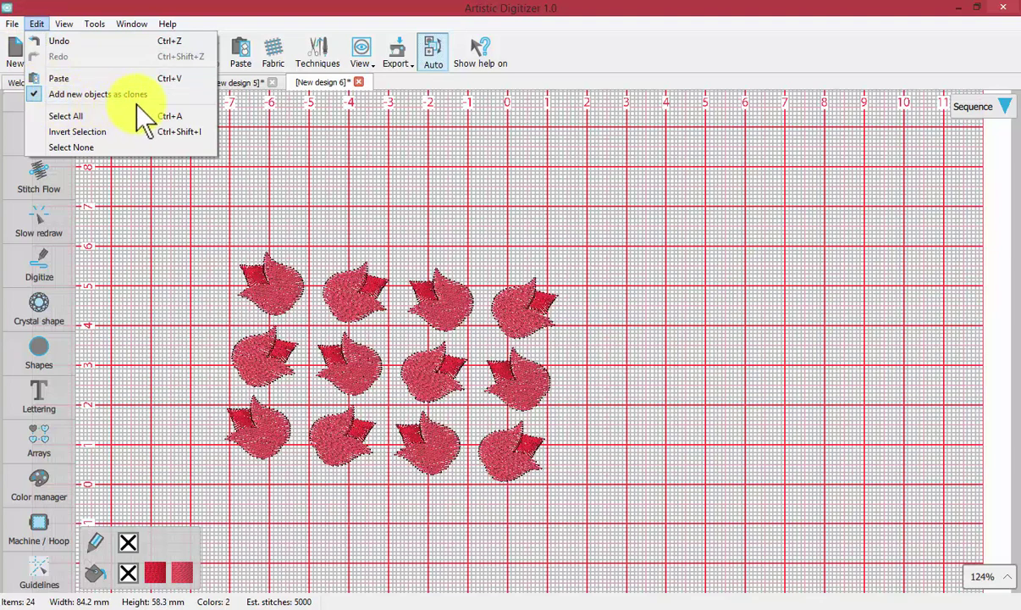
click(641, 71)
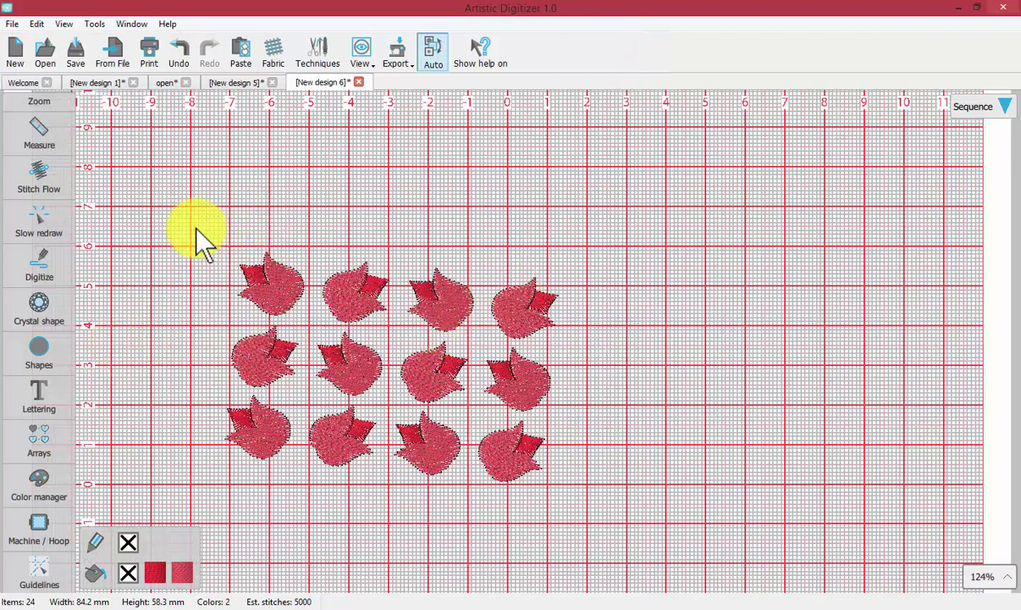
drag(195, 228, 313, 310)
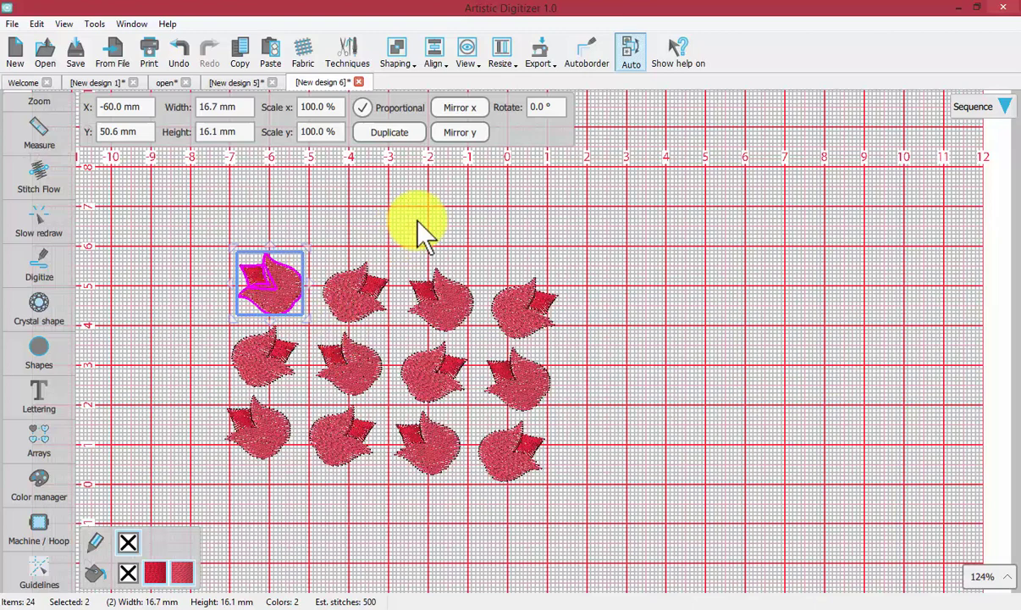
- Paste the copied tulip into a new design, New design 7
click(410, 189)
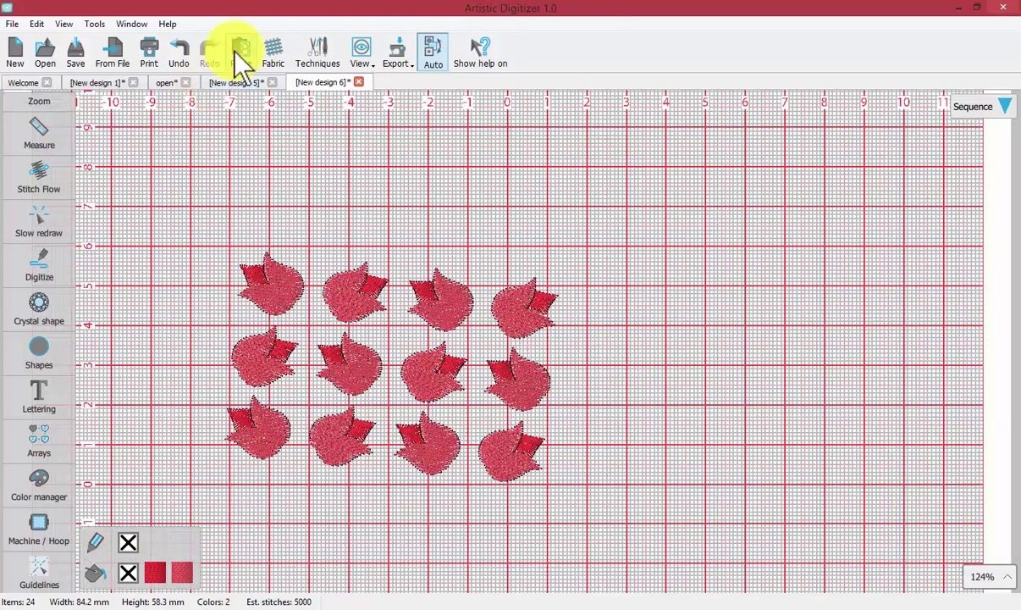
click(26, 50)
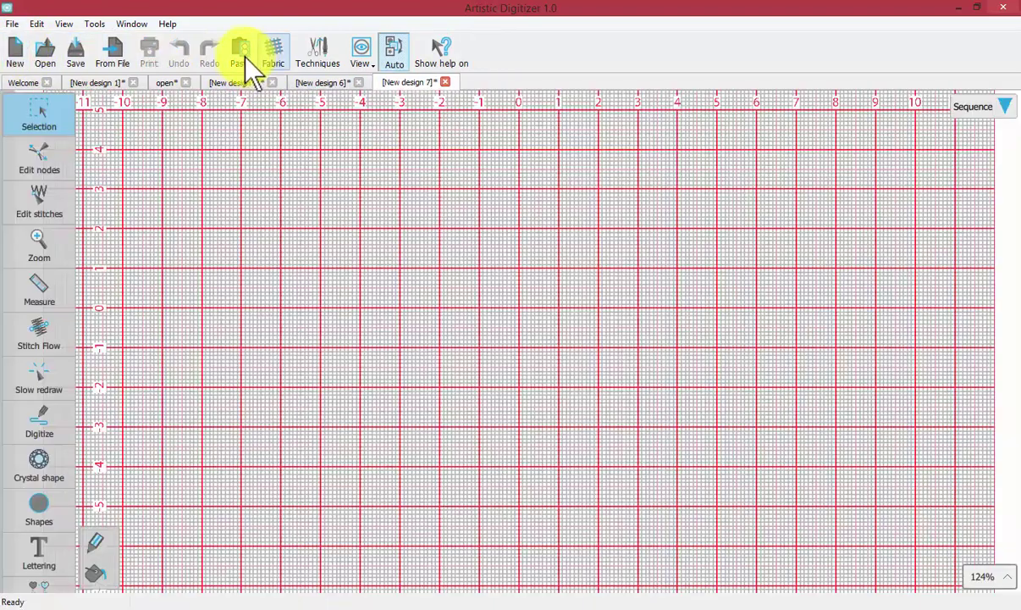
click(240, 51)
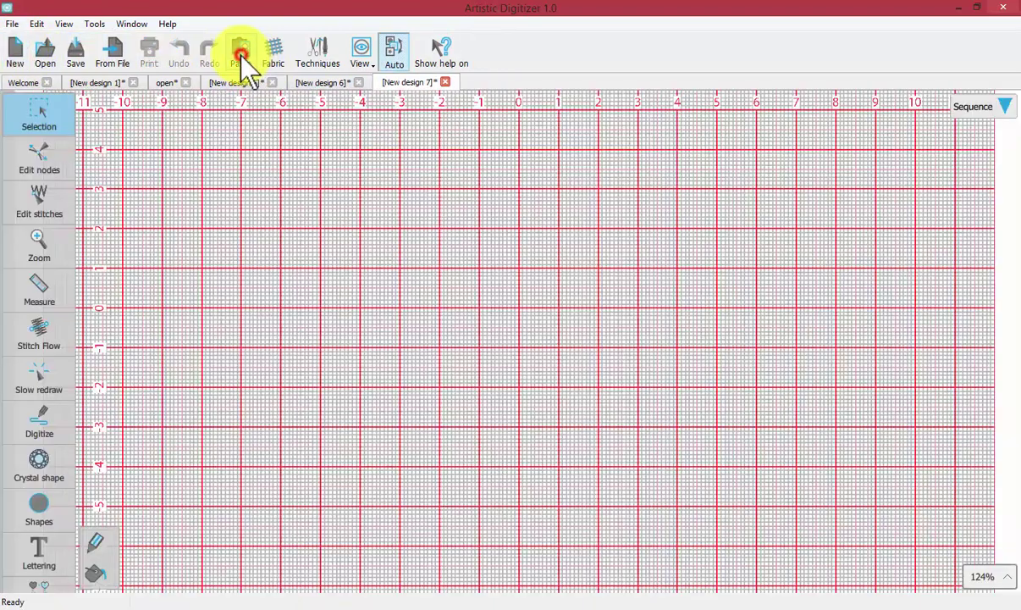
click(314, 319)
scroll(314, 320, up, 4)
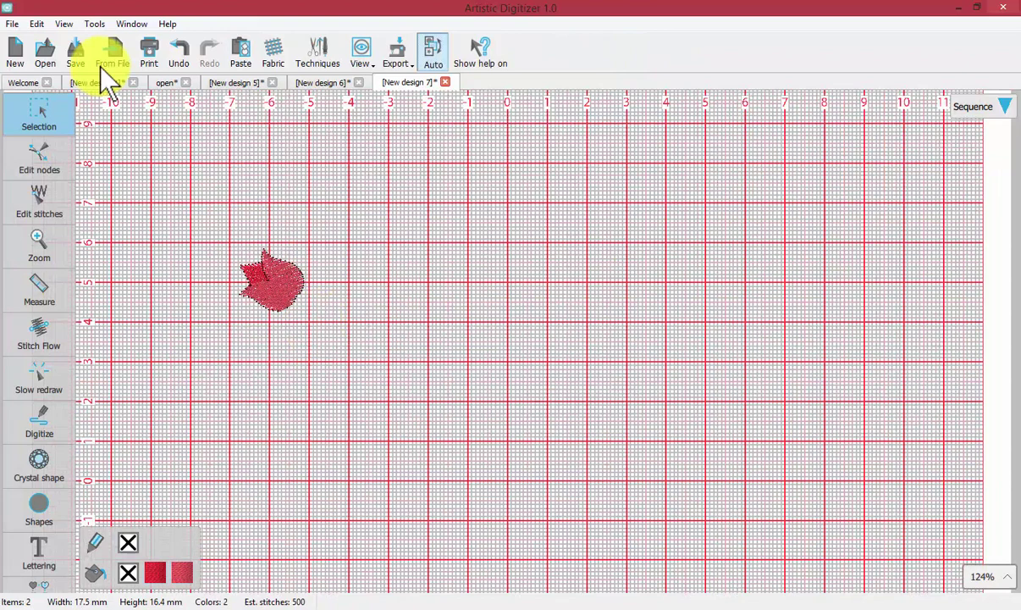
- Check that Add new objects as clones is on, then select the pasted tulip
click(36, 24)
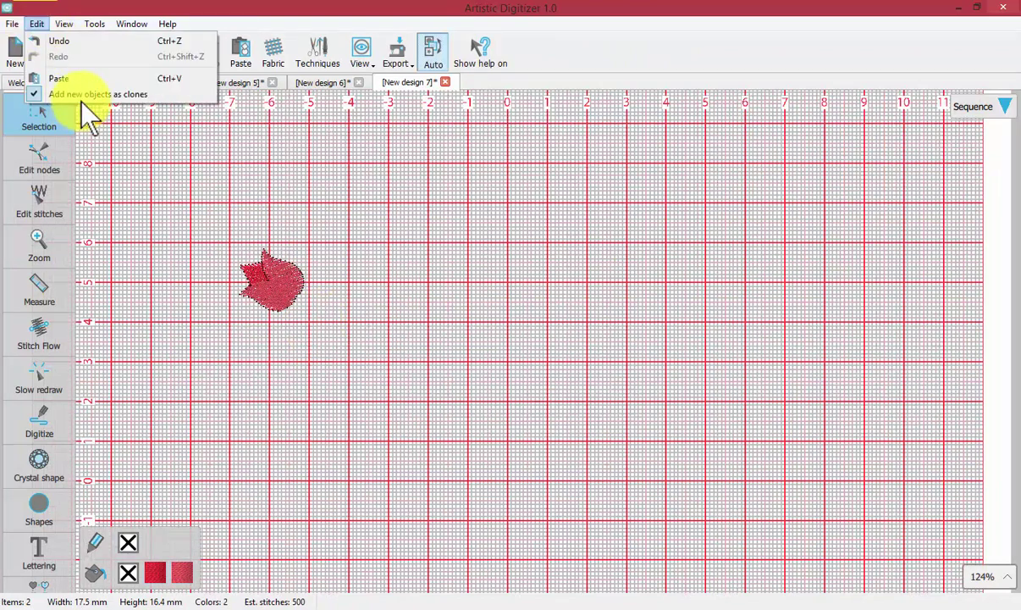
click(284, 184)
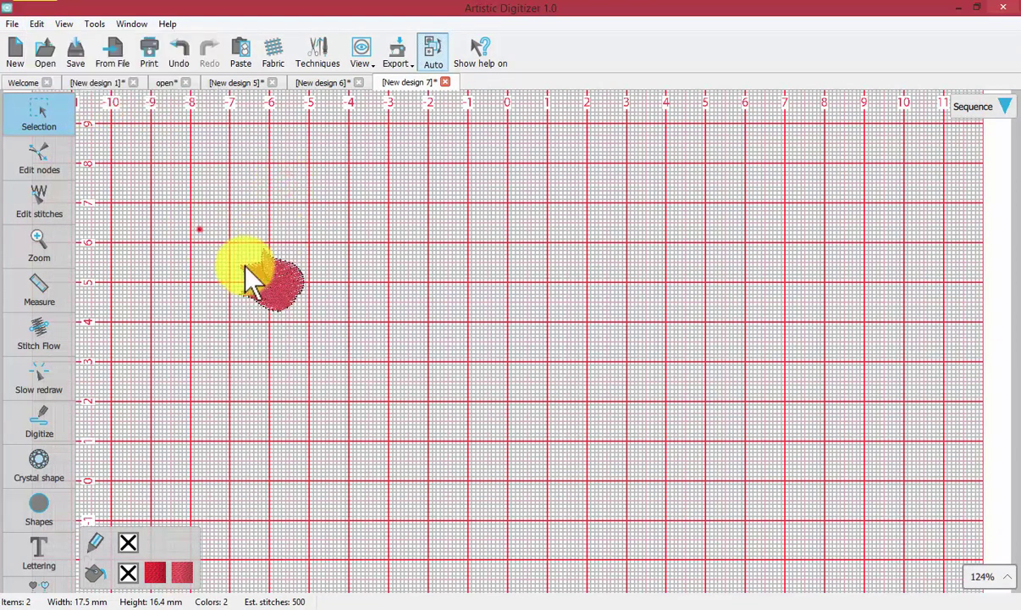
drag(197, 226, 349, 356)
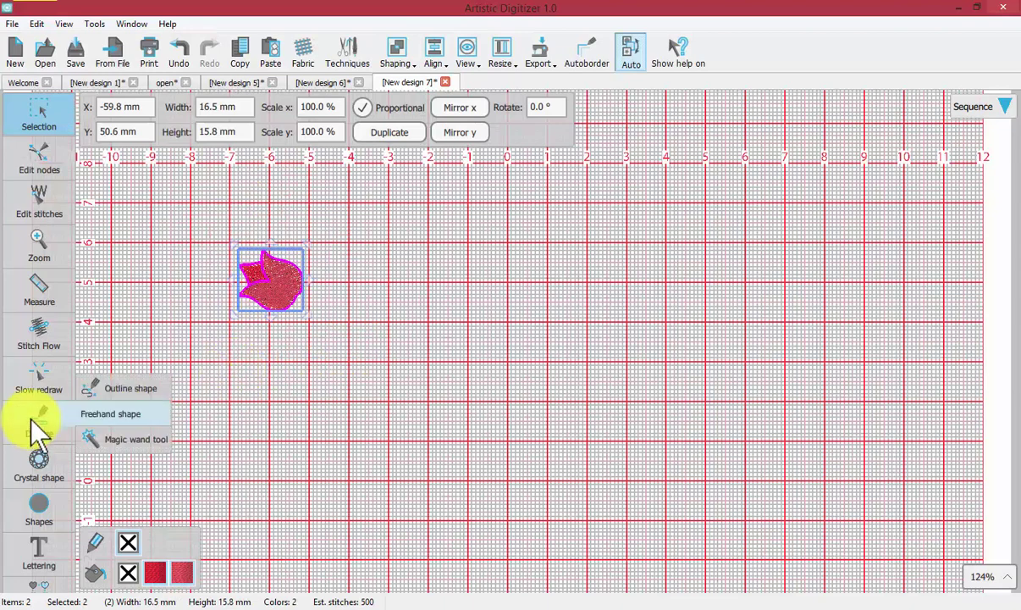
scroll(34, 427, down, 4)
- Build and apply the 4×3 rectangular tulip array, then select the original top-left tulip
mouse_move(32, 428)
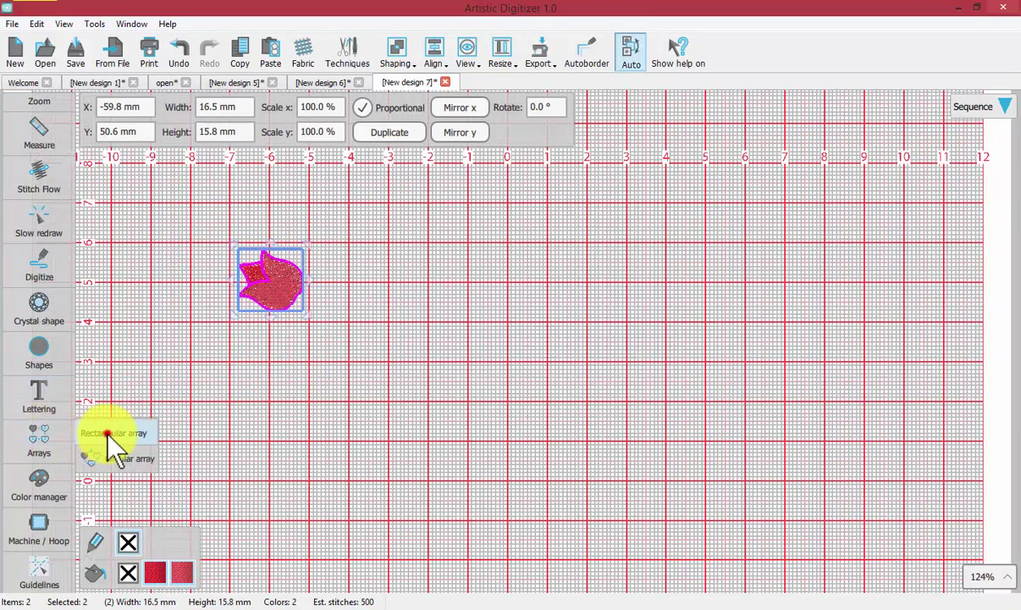
click(109, 433)
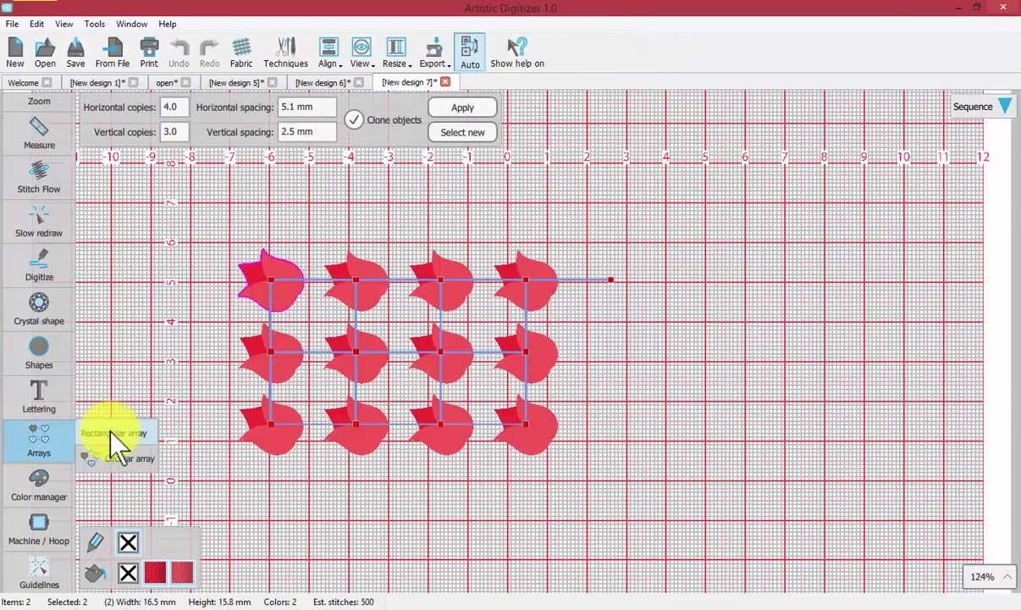
click(461, 108)
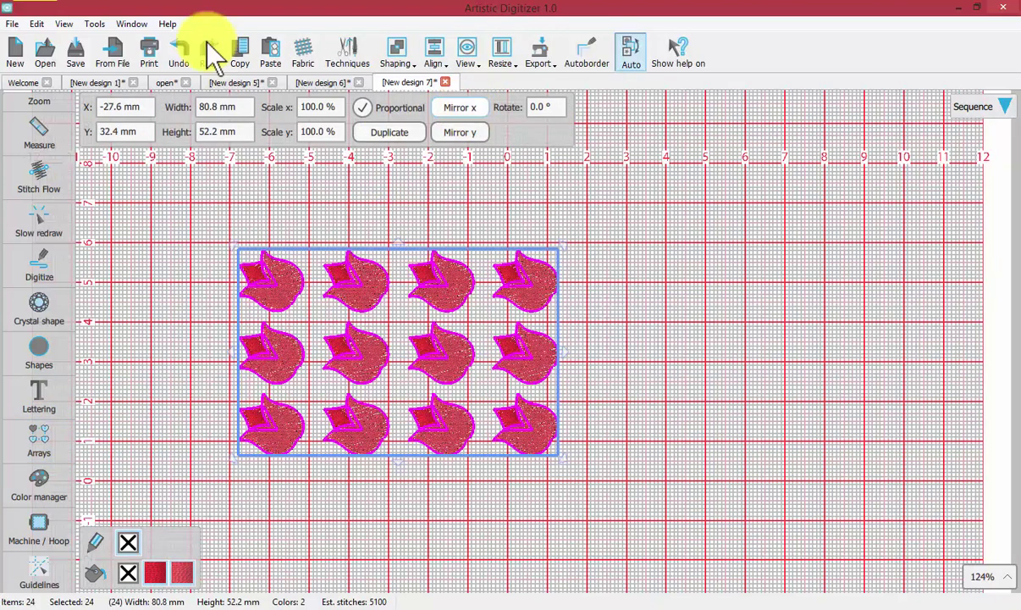
click(177, 49)
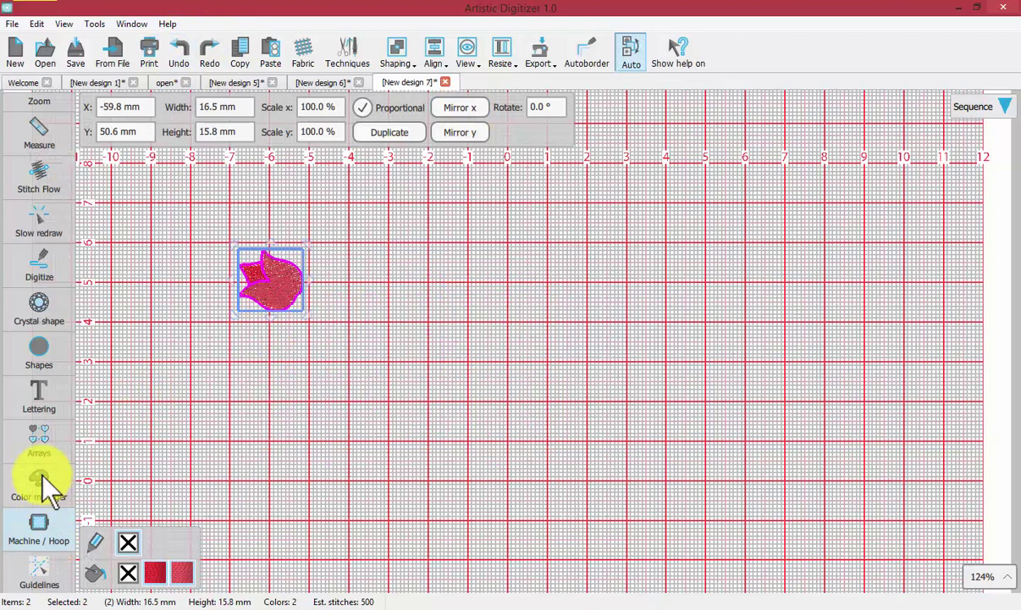
click(39, 439)
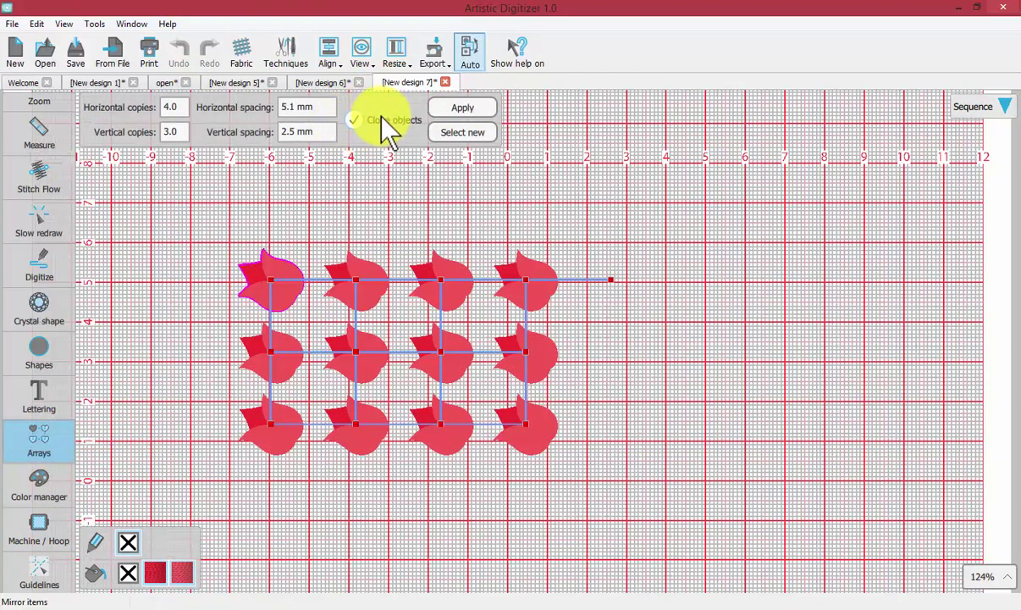
click(454, 110)
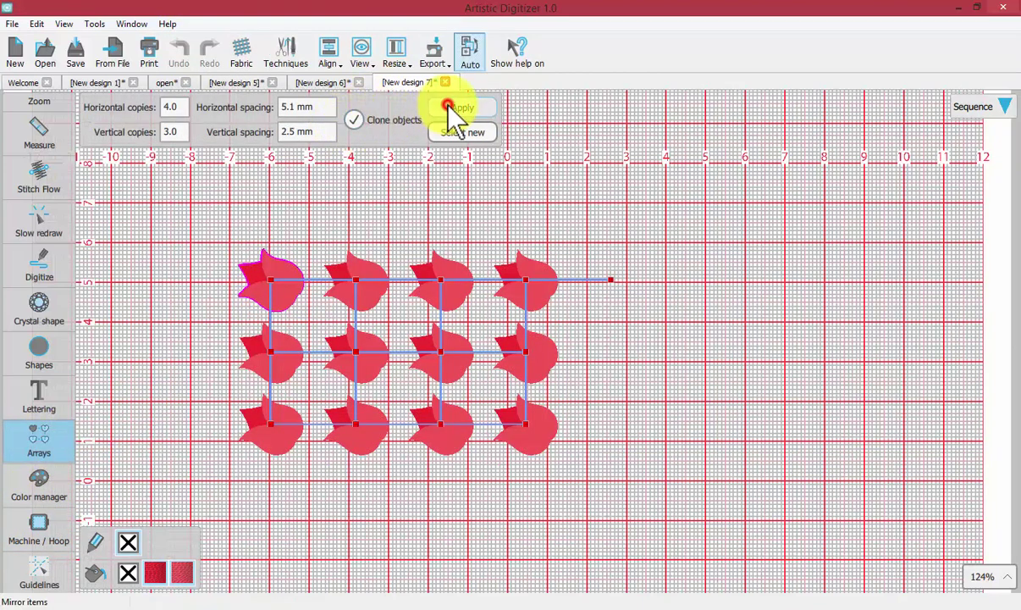
click(358, 208)
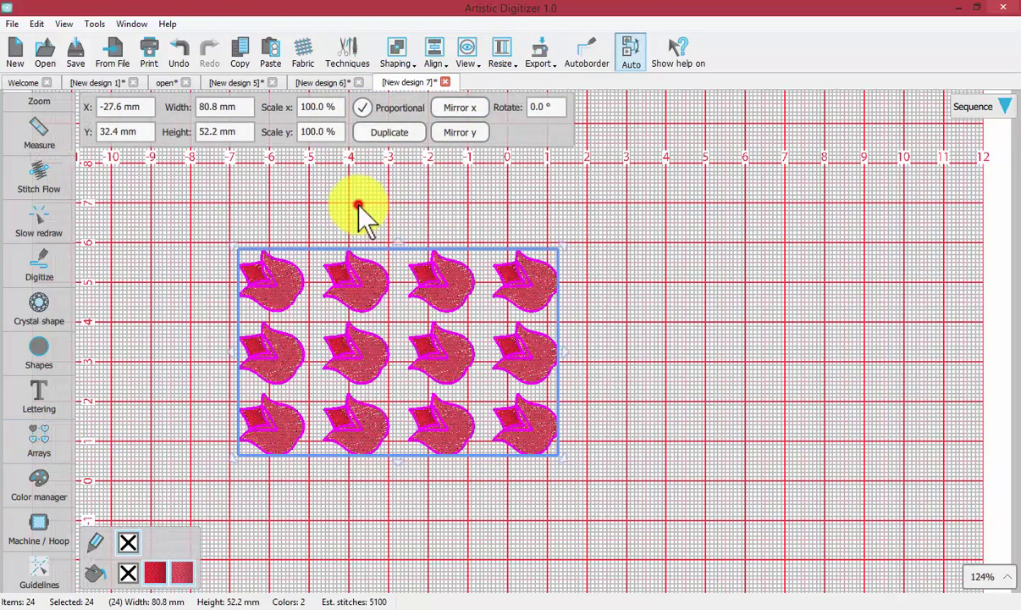
click(283, 277)
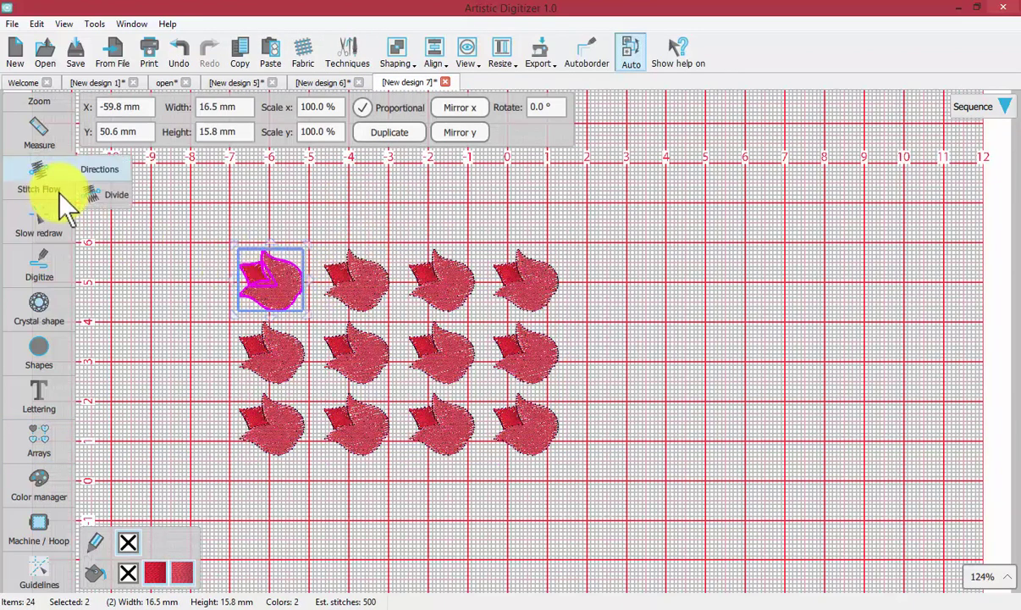
- Drag the top-left tulip's petal nodes into a new lobe so all twelve clones update (5500 stitches, 83.3 × 55.5 mm)
scroll(42, 178, up, 4)
click(37, 155)
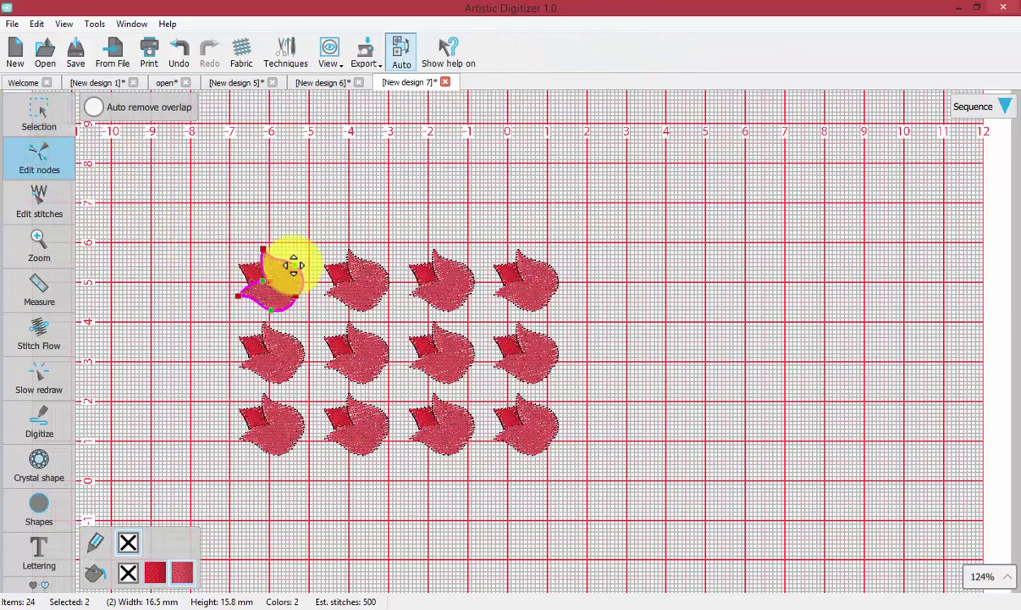
click(292, 265)
drag(299, 256, 299, 249)
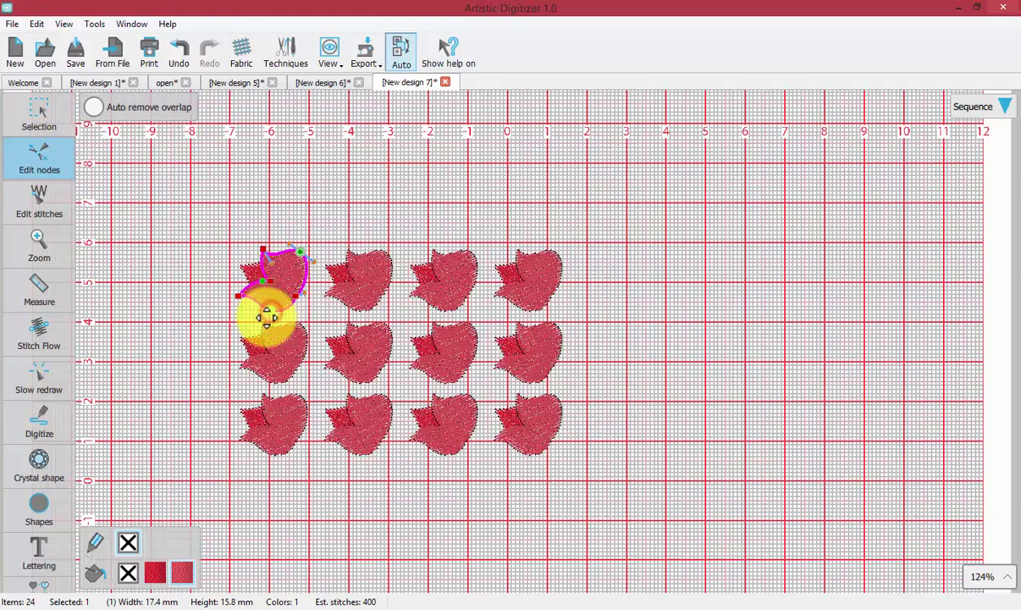
drag(265, 317, 278, 287)
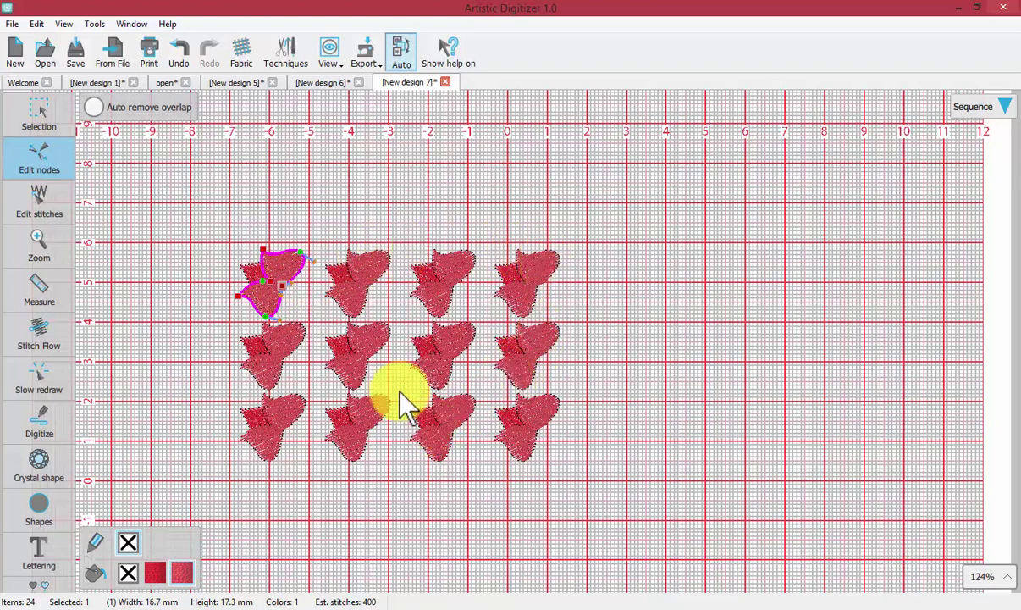
click(35, 109)
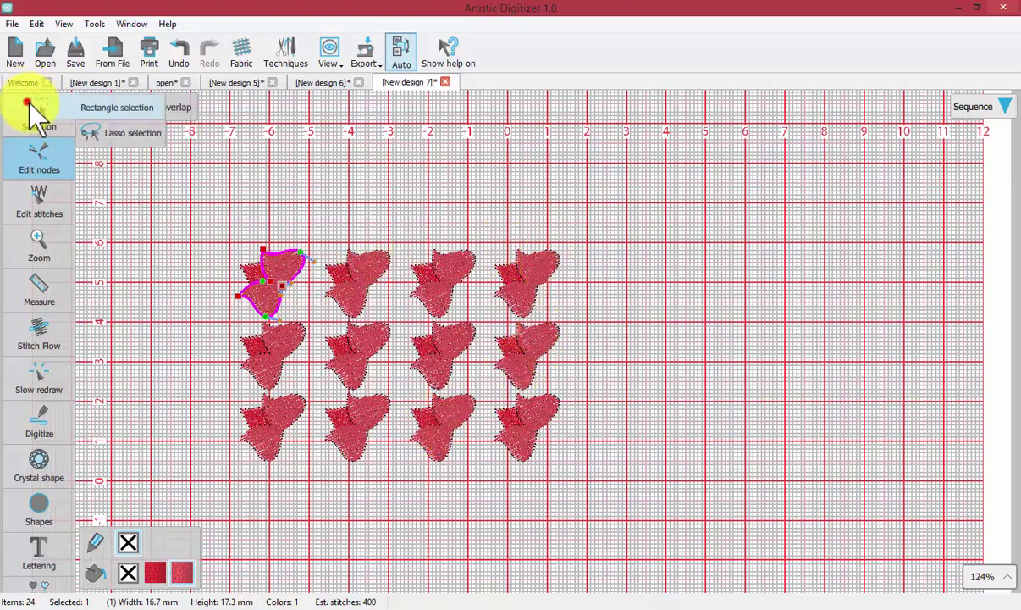
click(326, 185)
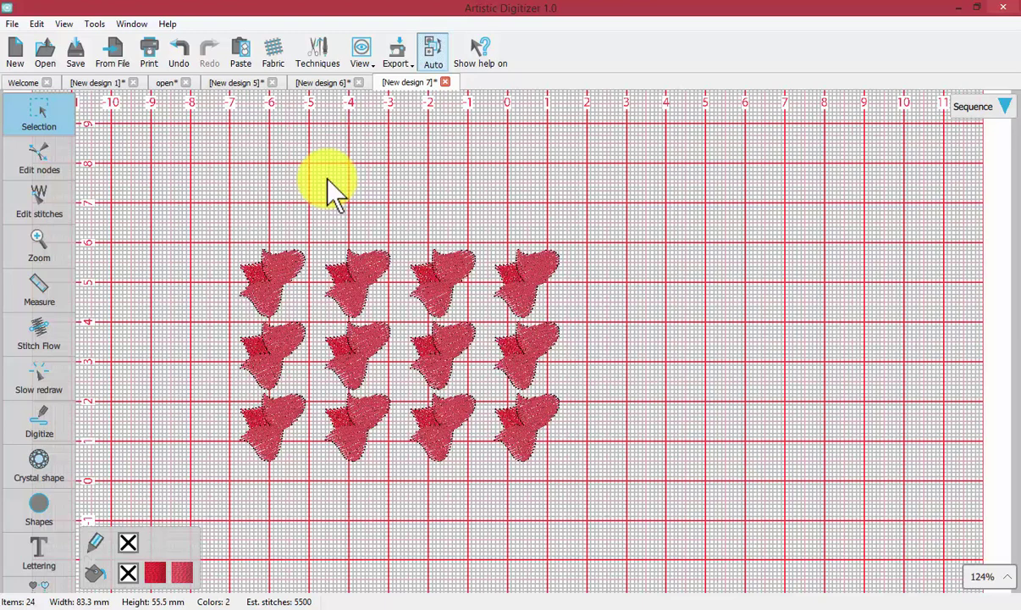